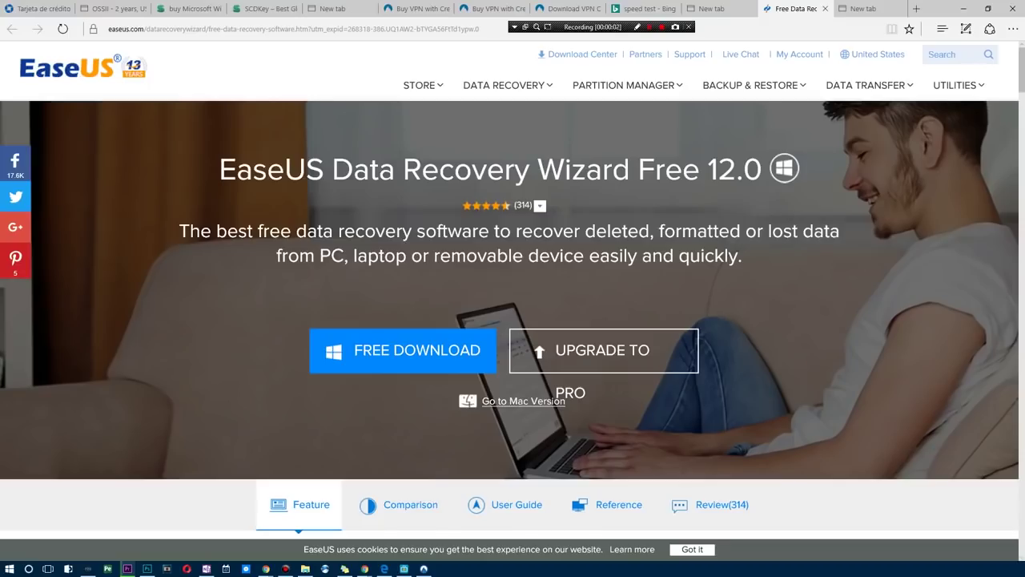
- Look through the EaseUS site's product categories, from Data Recovery and Partition Manager to Utilities
mouse_move(503, 85)
mouse_move(627, 85)
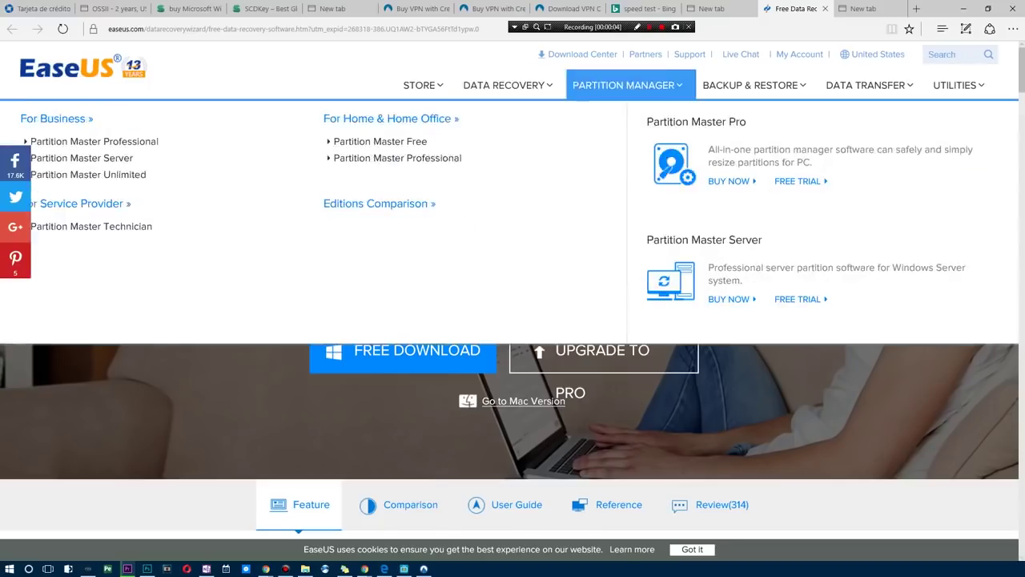
mouse_move(752, 85)
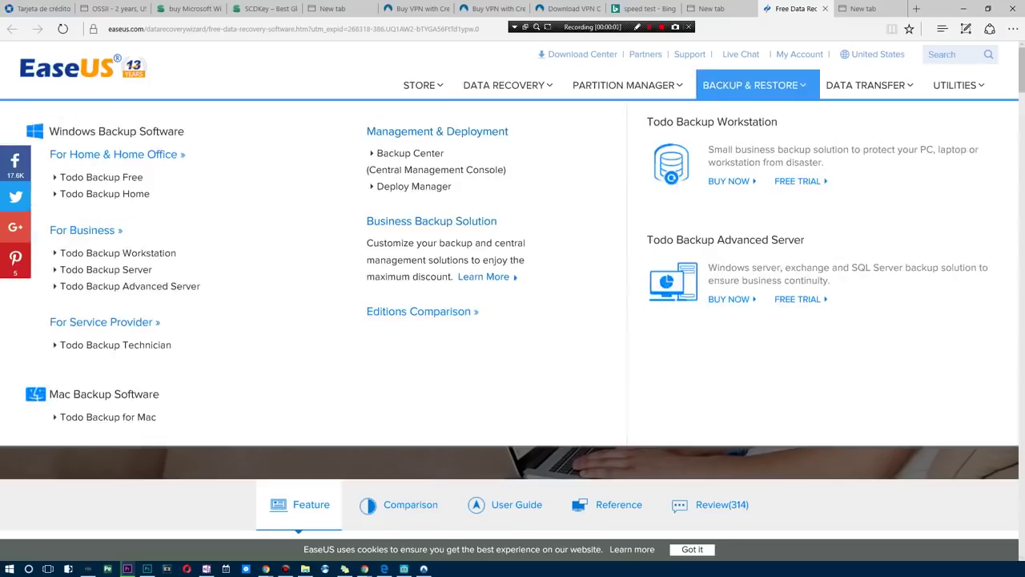
mouse_move(870, 85)
mouse_move(959, 85)
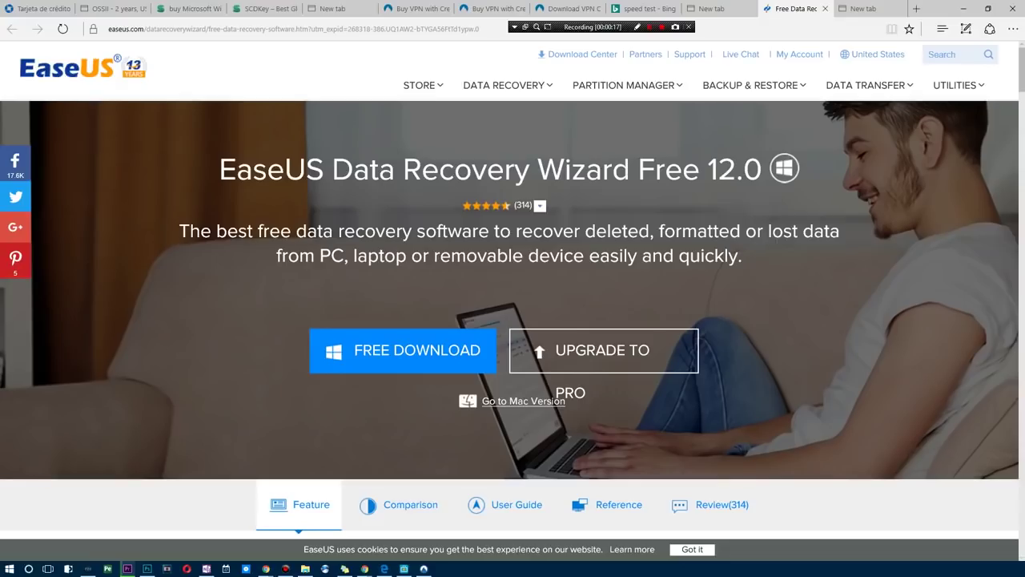
- Examine the Data Recovery Wizard Free page for its recovery steps, supported devices, data loss cases and editions comparison
scroll(512, 301, down, 4)
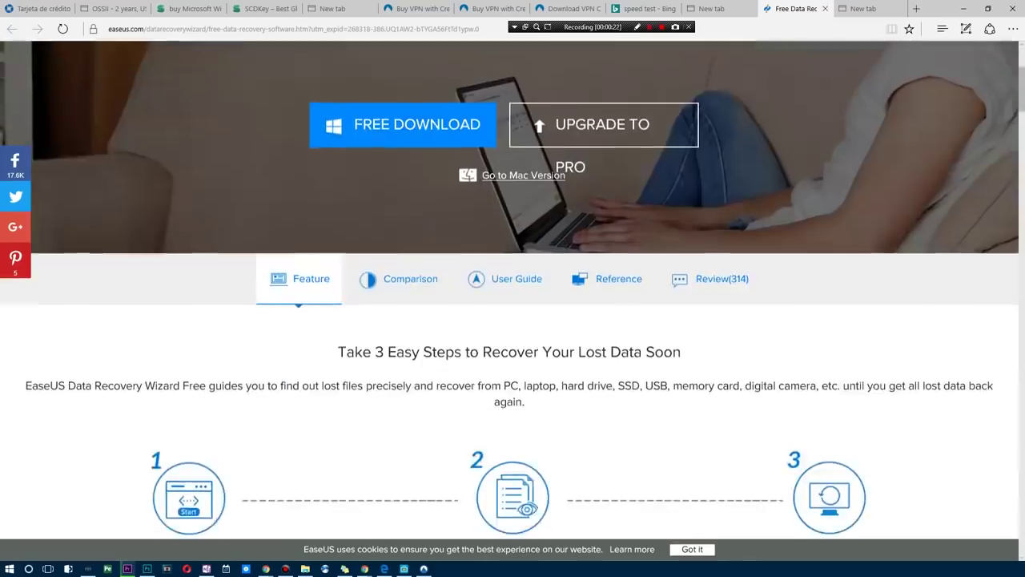
scroll(512, 300, down, 1)
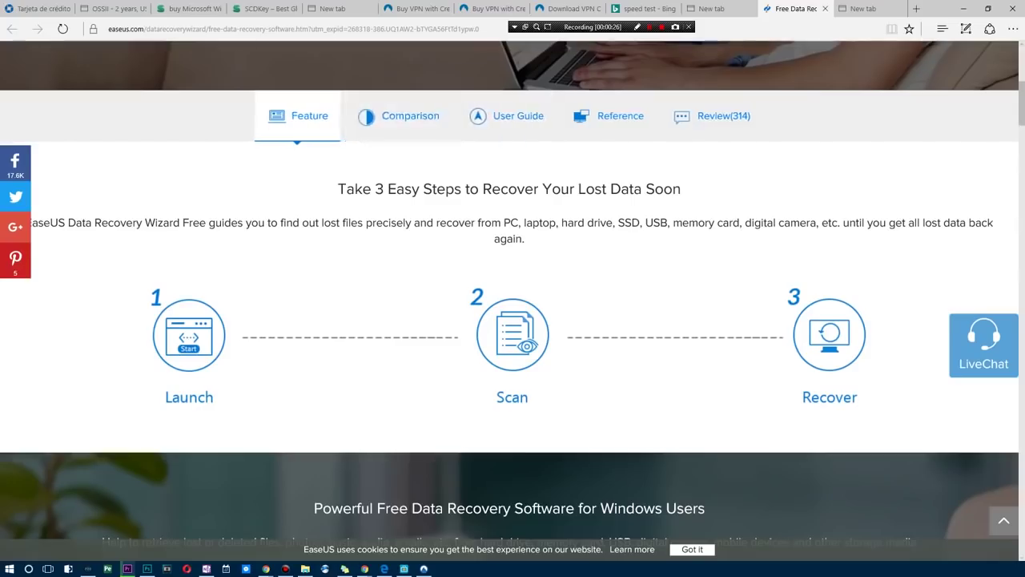
scroll(512, 300, down, 2)
scroll(512, 301, down, 4)
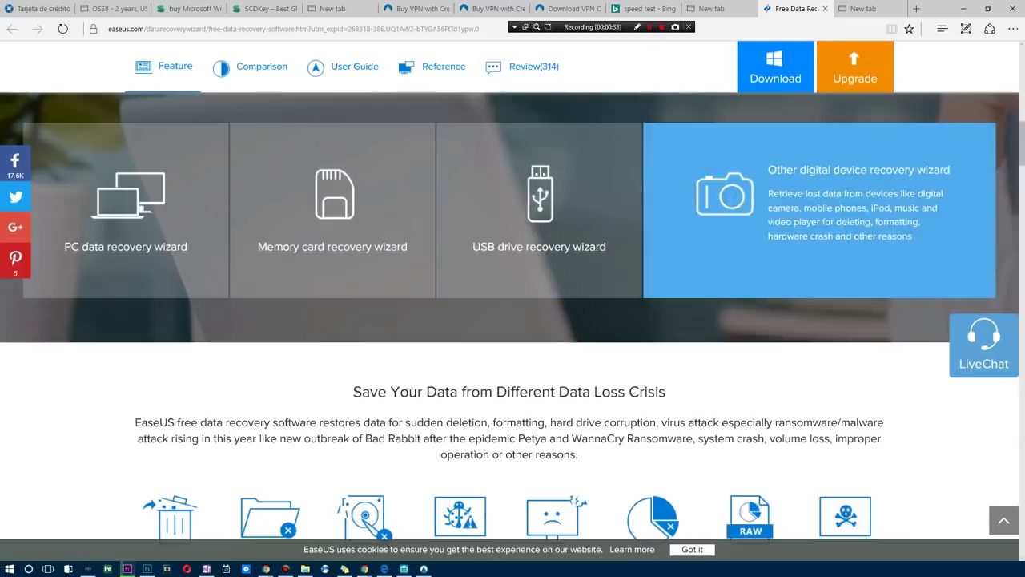
scroll(512, 320, down, 3)
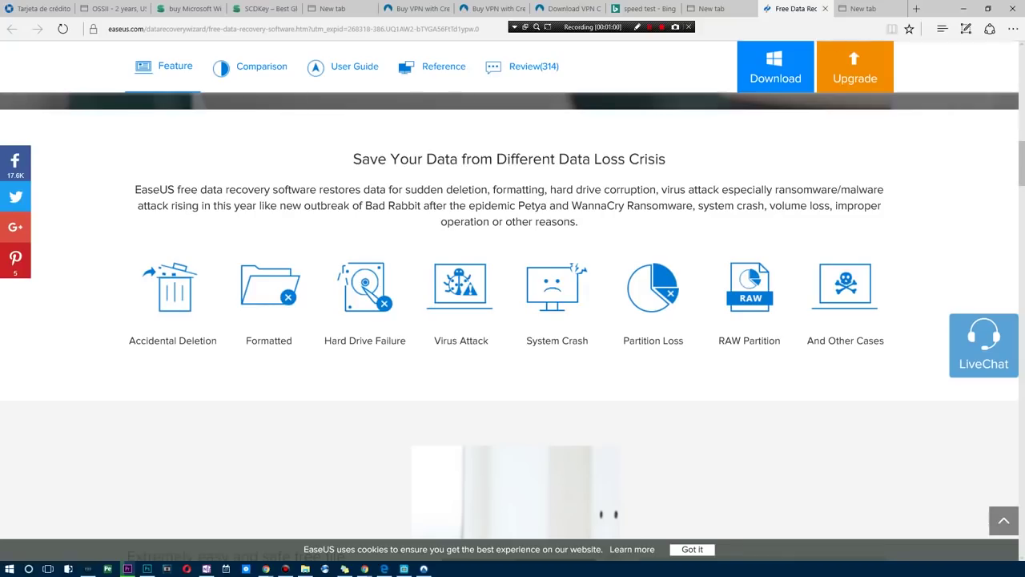
scroll(513, 321, down, 5)
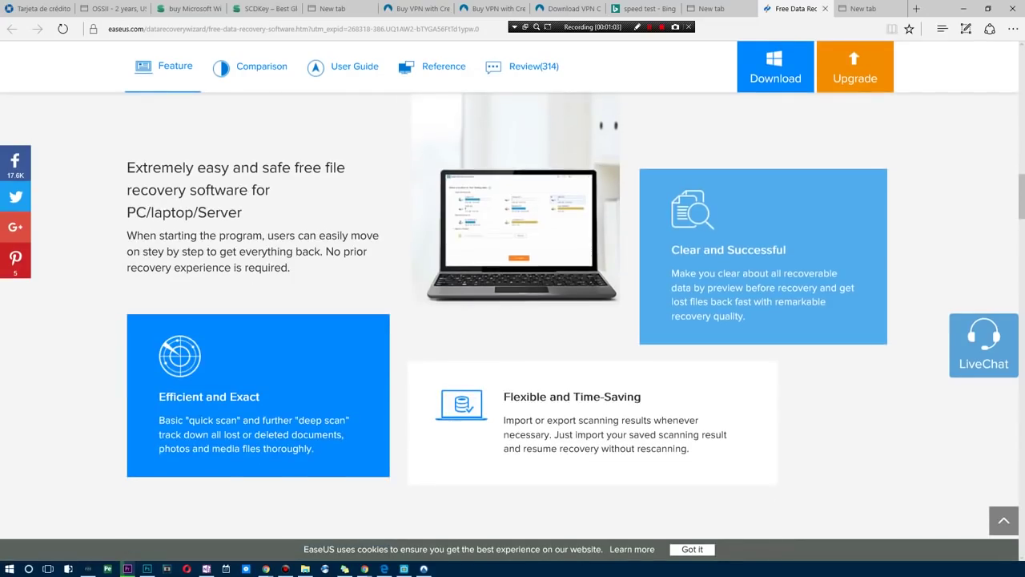
scroll(512, 320, down, 6)
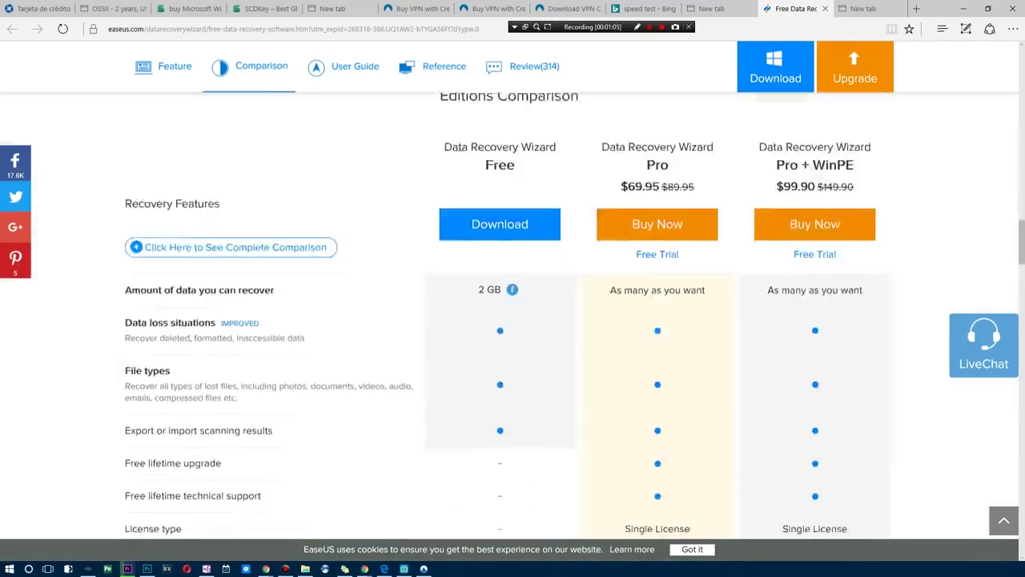
scroll(513, 321, up, 6)
scroll(513, 321, up, 12)
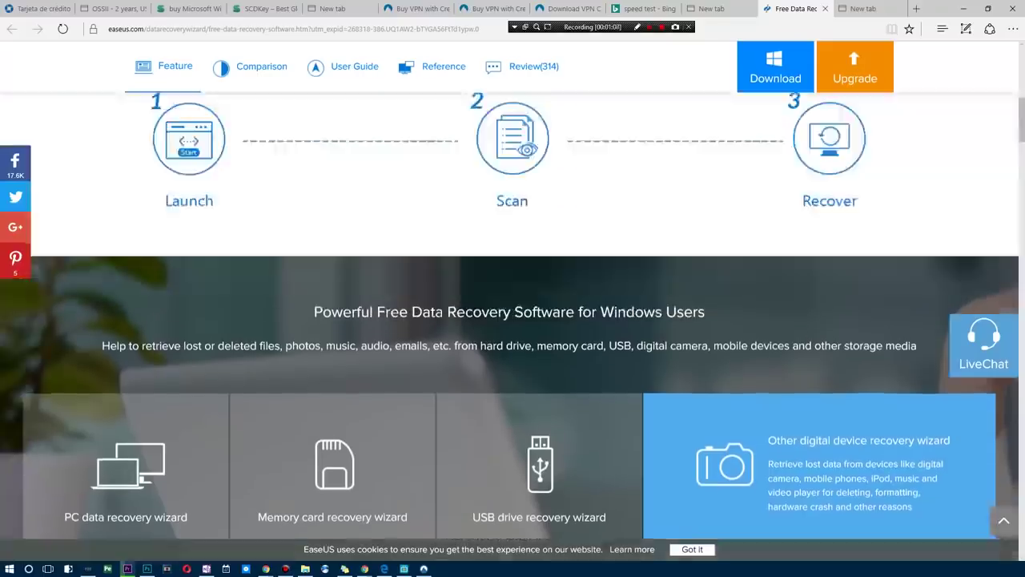
scroll(512, 321, down, 15)
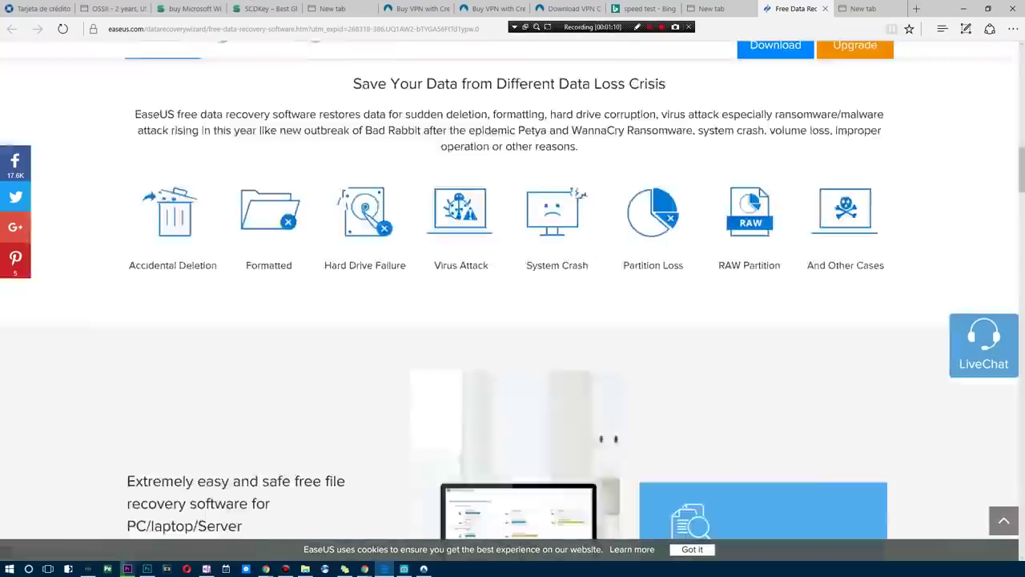
scroll(512, 320, up, 6)
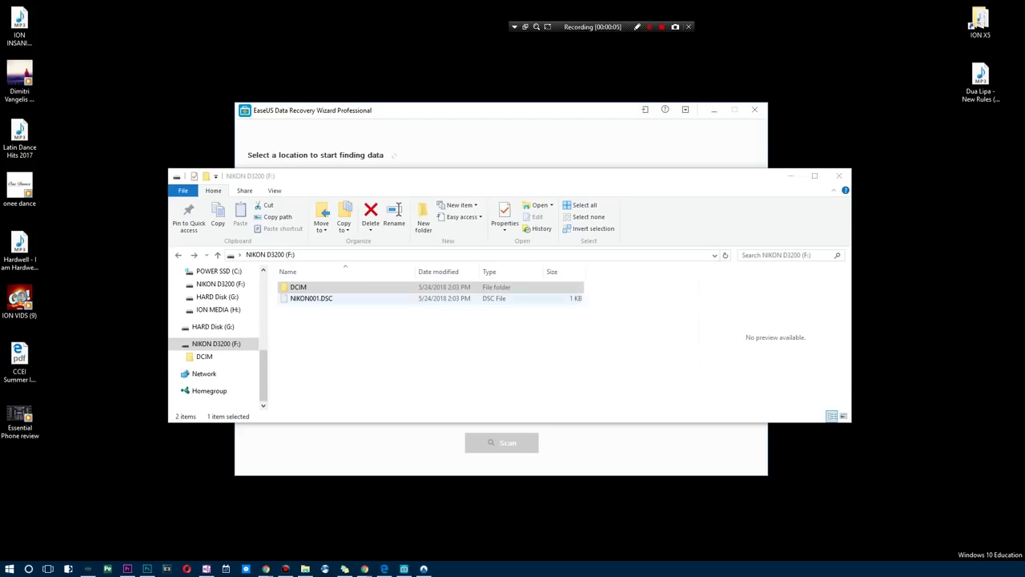
- Check the contents of the DCIM folder on the NIKON D3200 (F:) card and return to the card's root
double_click(325, 286)
key(BackSpace)
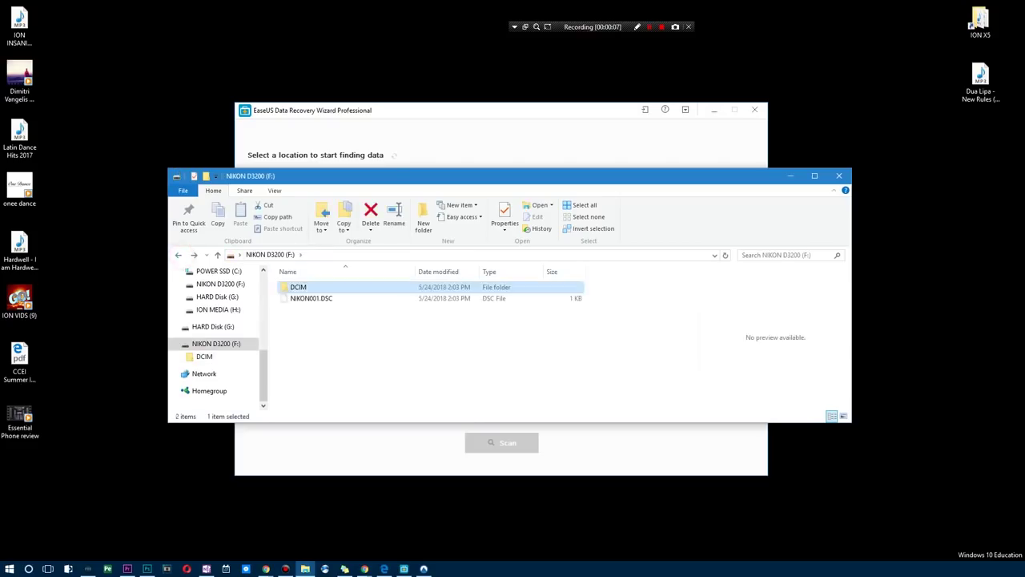
click(378, 297)
drag(327, 321, 368, 342)
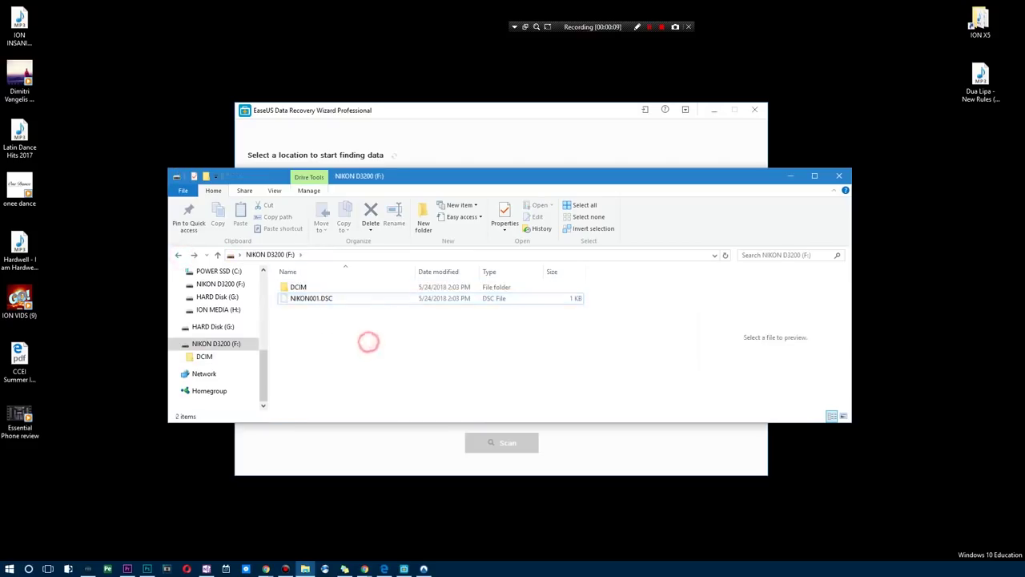
double_click(405, 288)
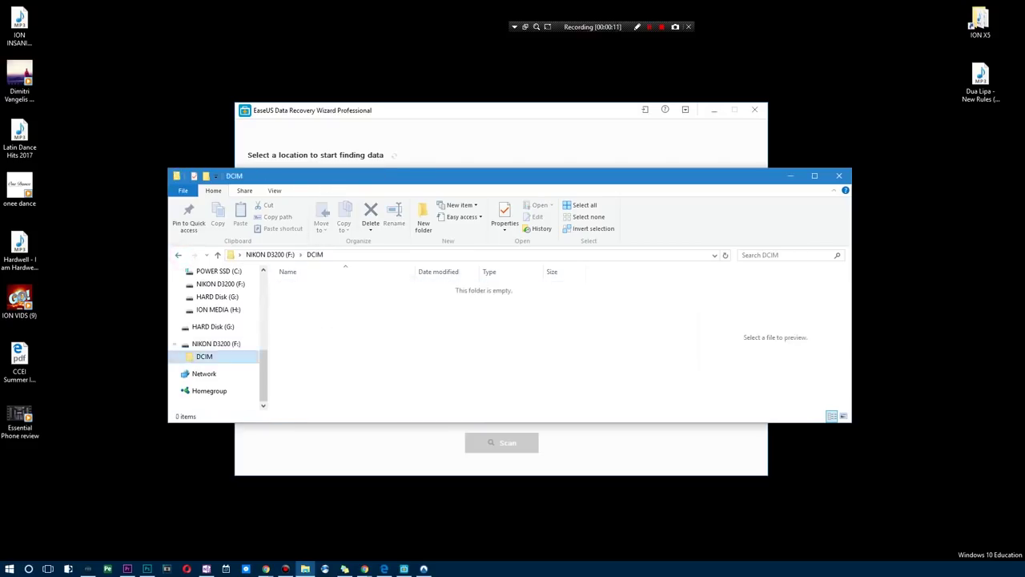
key(BackSpace)
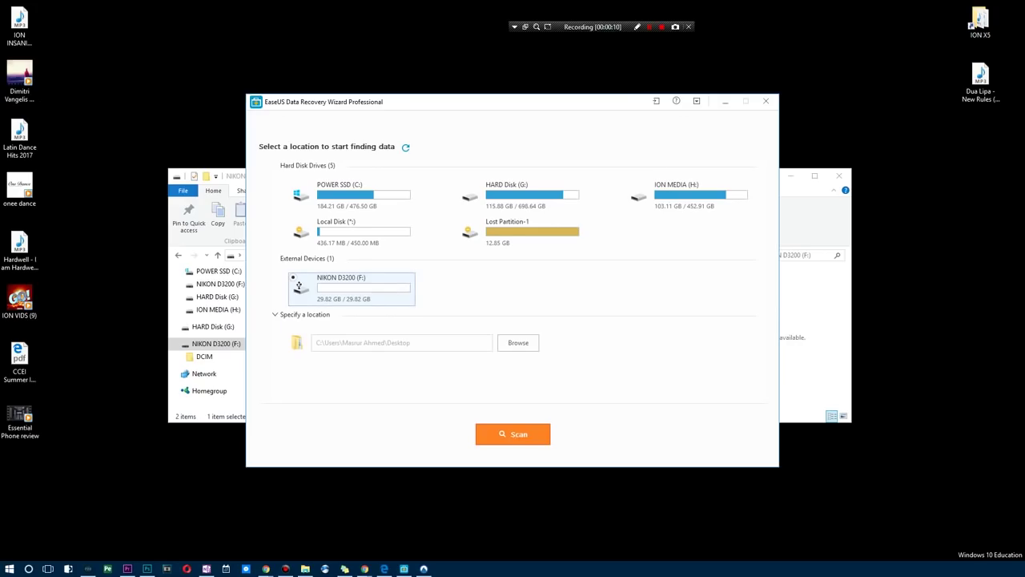
- Start scanning the NIKON D3200 (F:) card for lost data and look through the list of found files
click(520, 436)
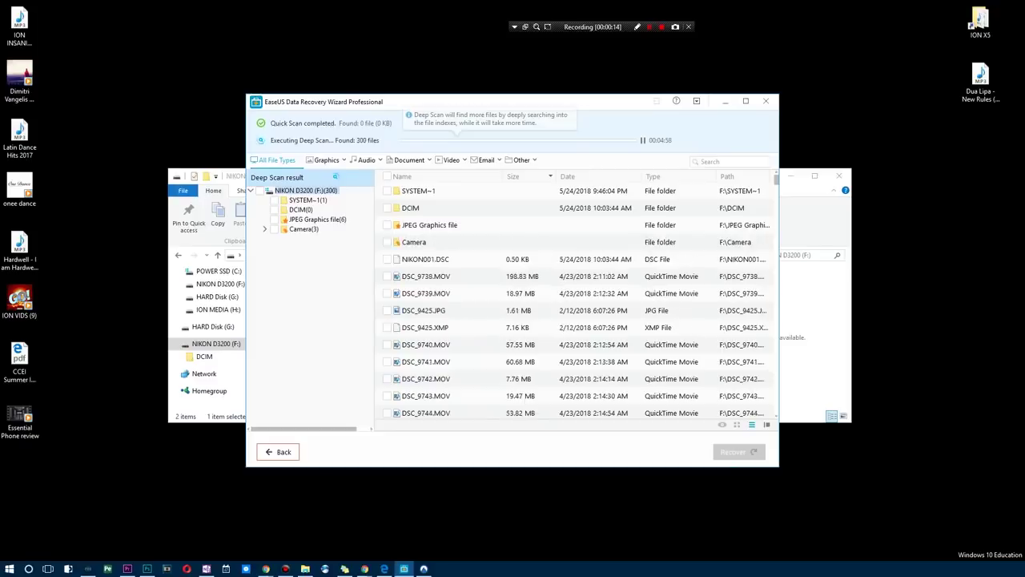
scroll(576, 304, down, 10)
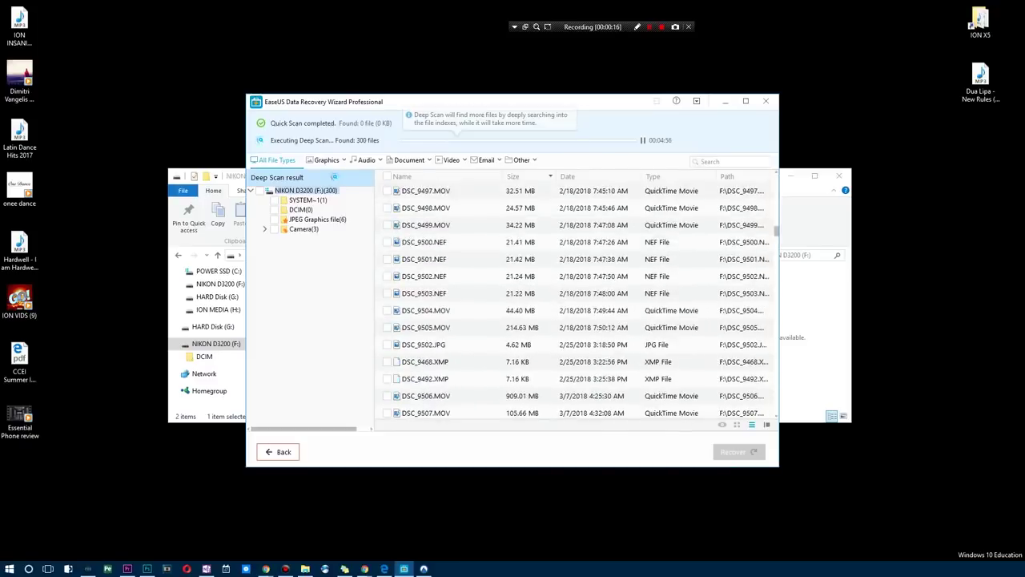
scroll(577, 305, down, 10)
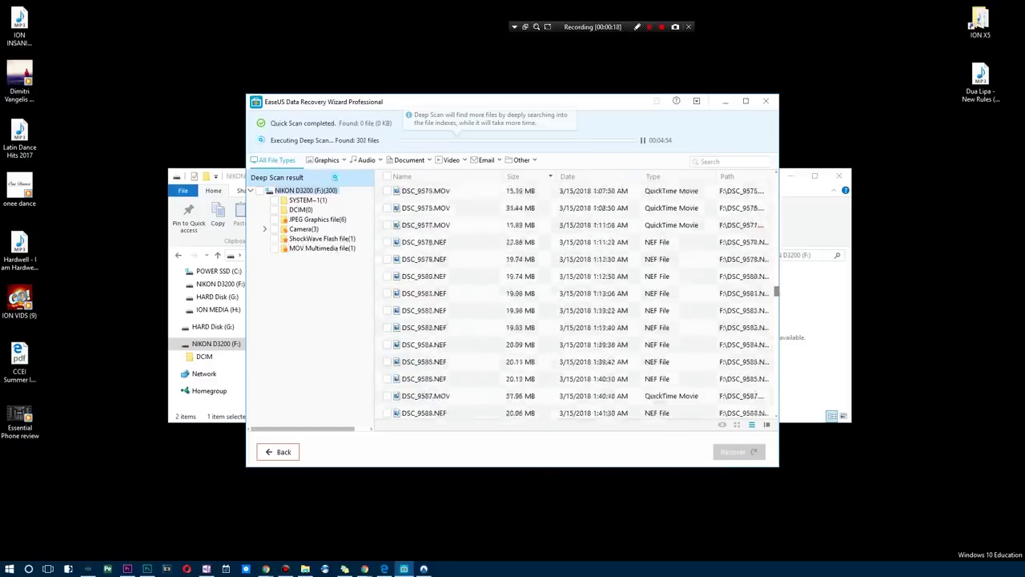
scroll(576, 305, up, 5)
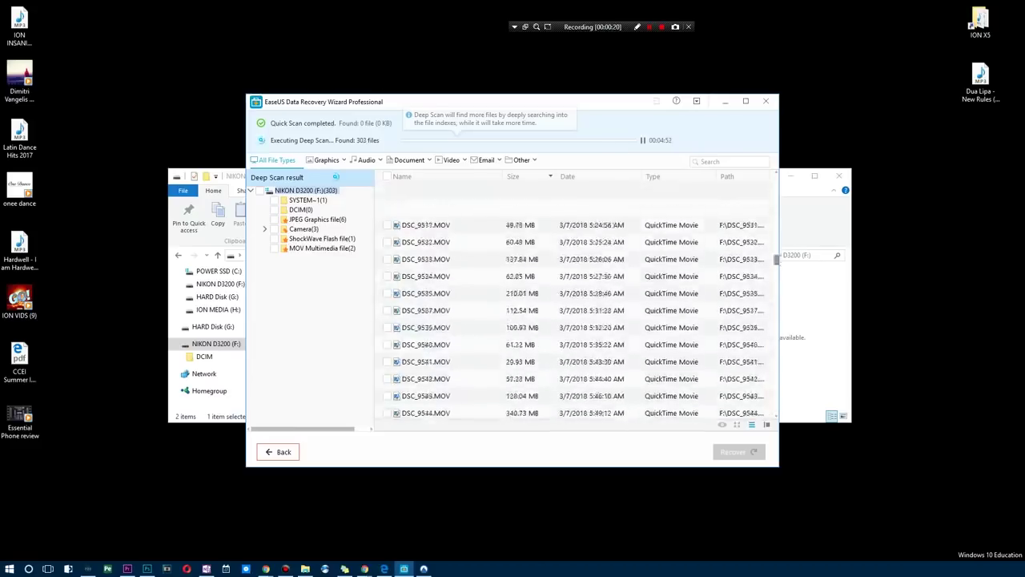
scroll(576, 304, up, 10)
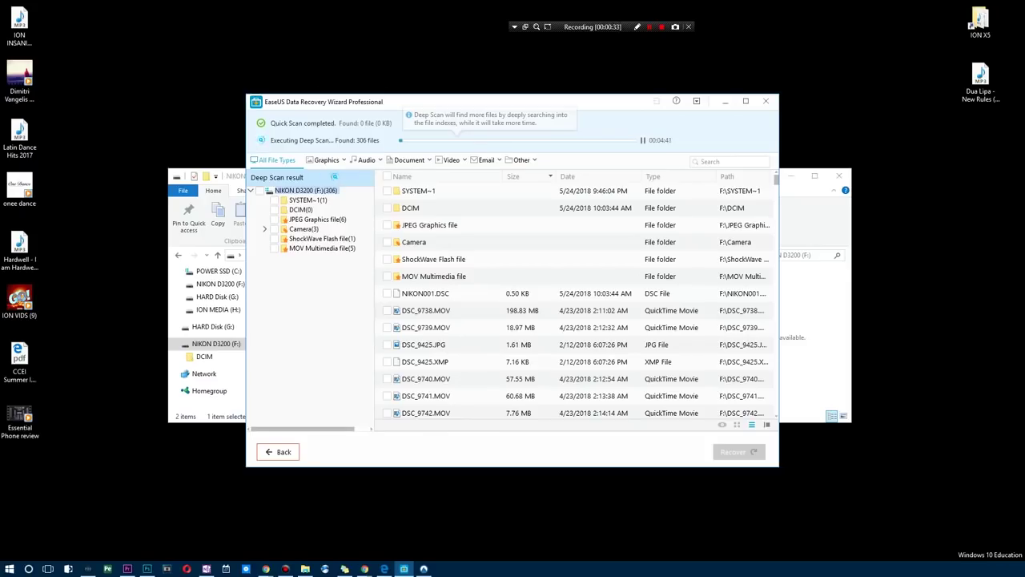
scroll(599, 396, down, 15)
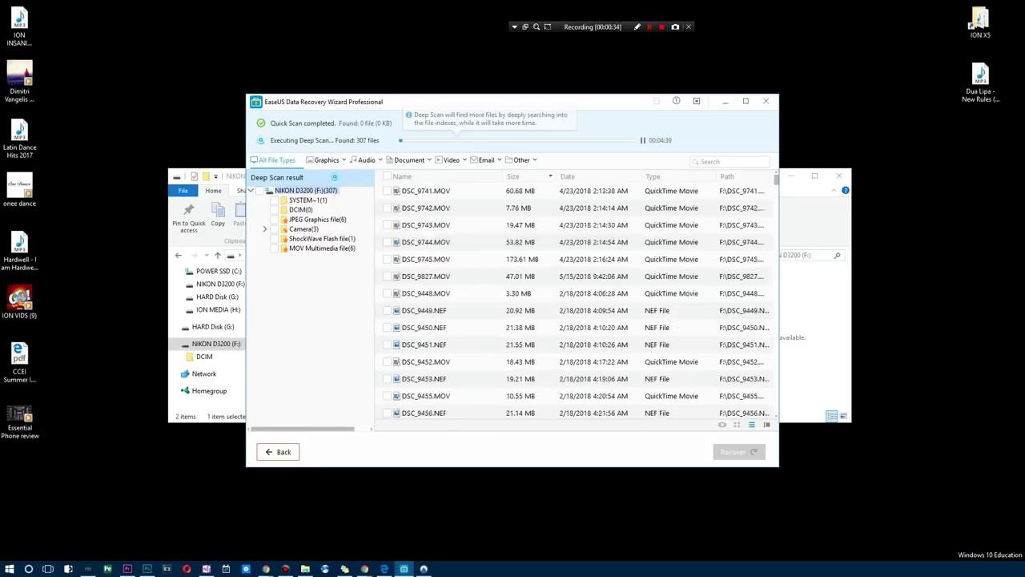
scroll(599, 396, up, 15)
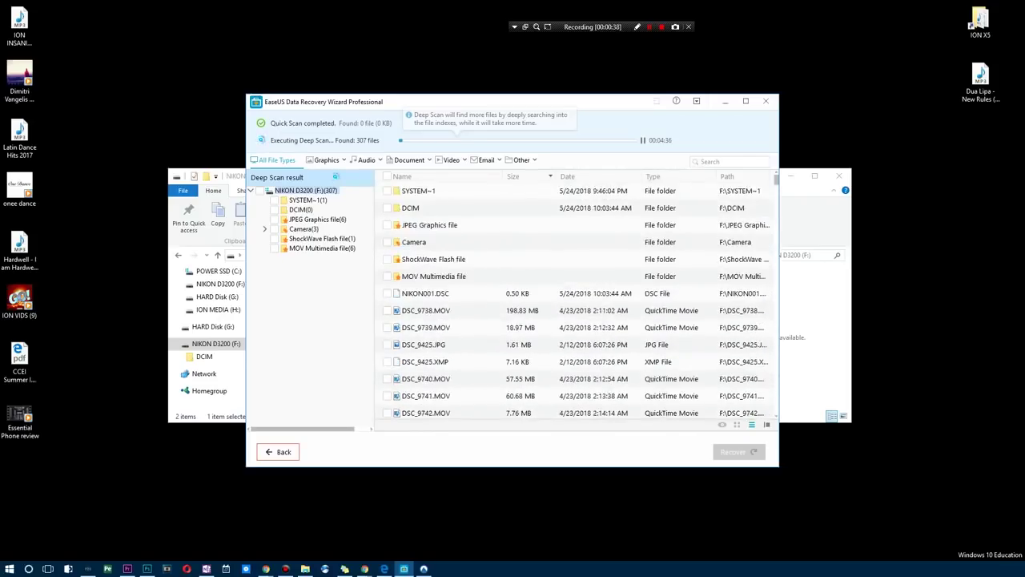
scroll(576, 301, down, 6)
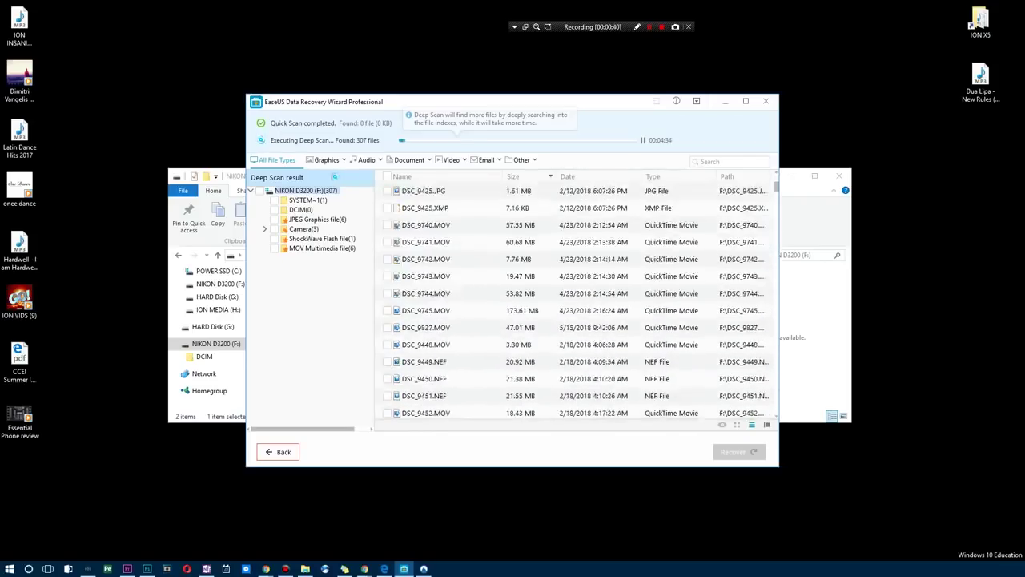
scroll(577, 302, up, 6)
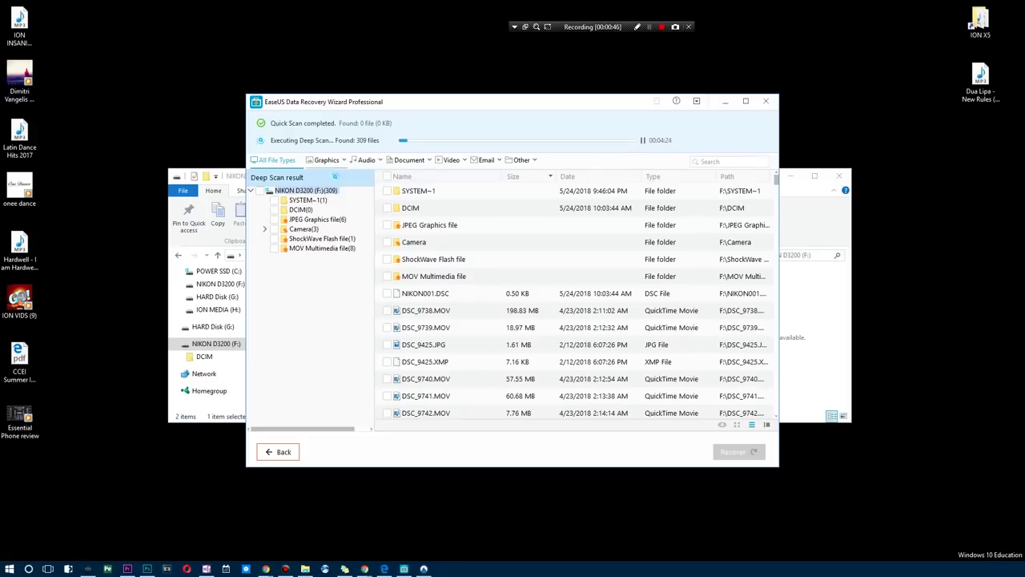
- Review the scan results by file type, covering Graphics, Audio, Document, Video, Email and Other
click(326, 160)
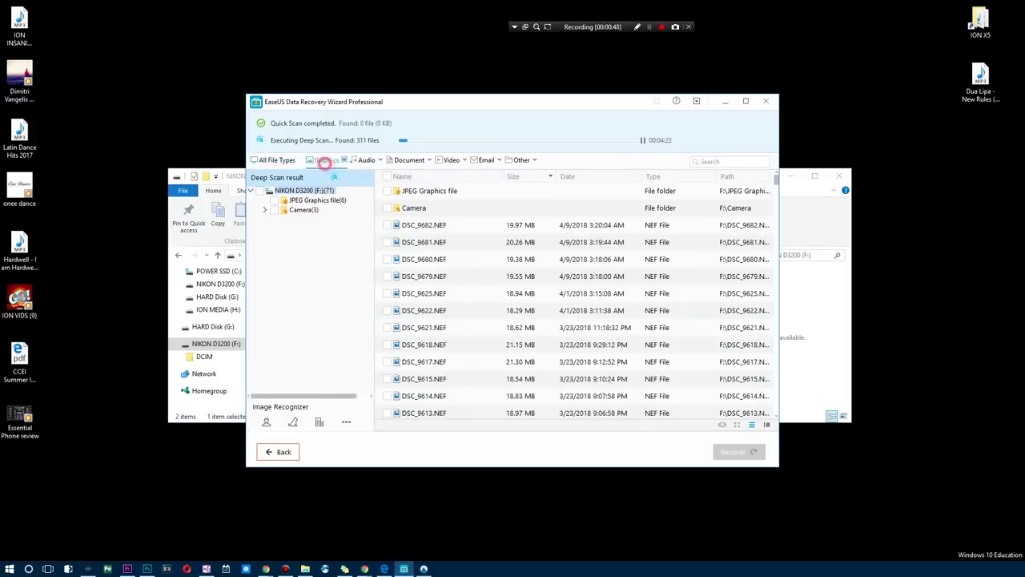
click(371, 160)
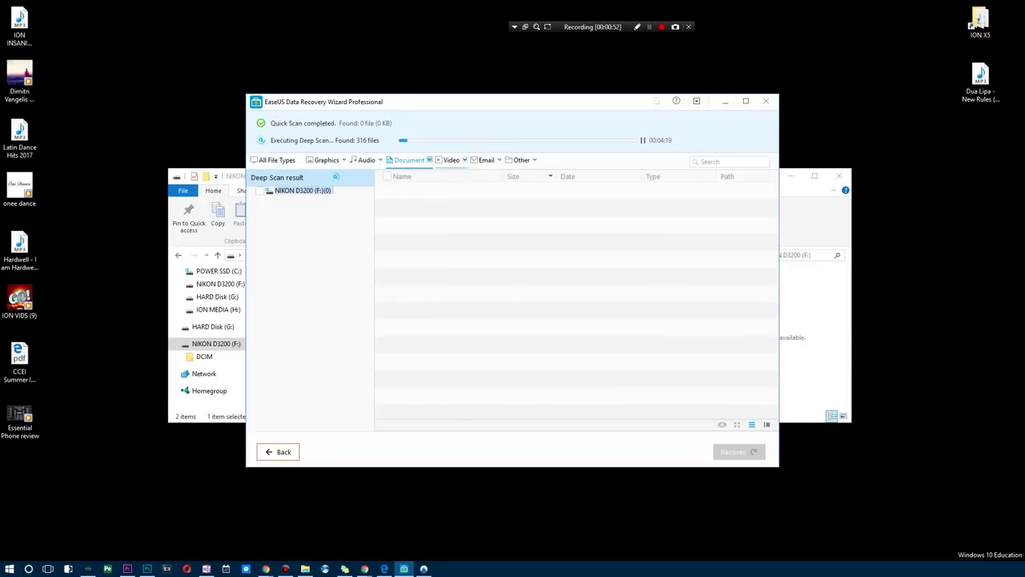
click(454, 160)
click(485, 160)
click(522, 159)
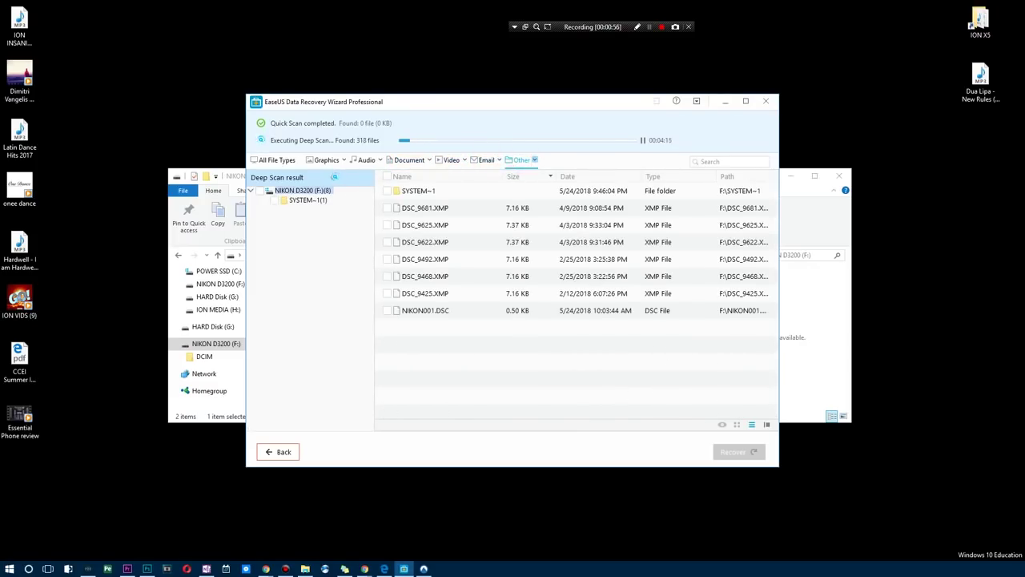
click(481, 160)
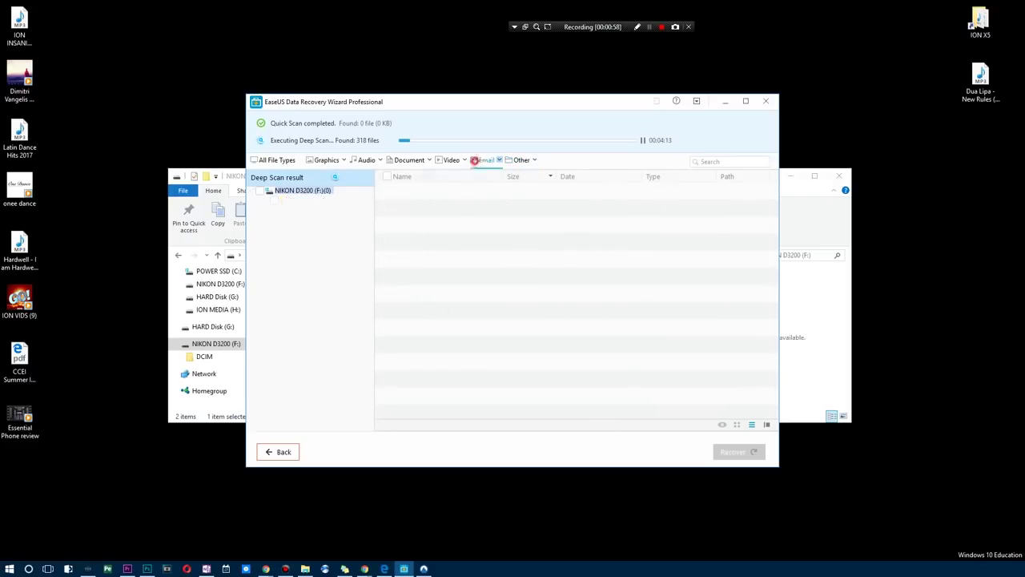
click(451, 159)
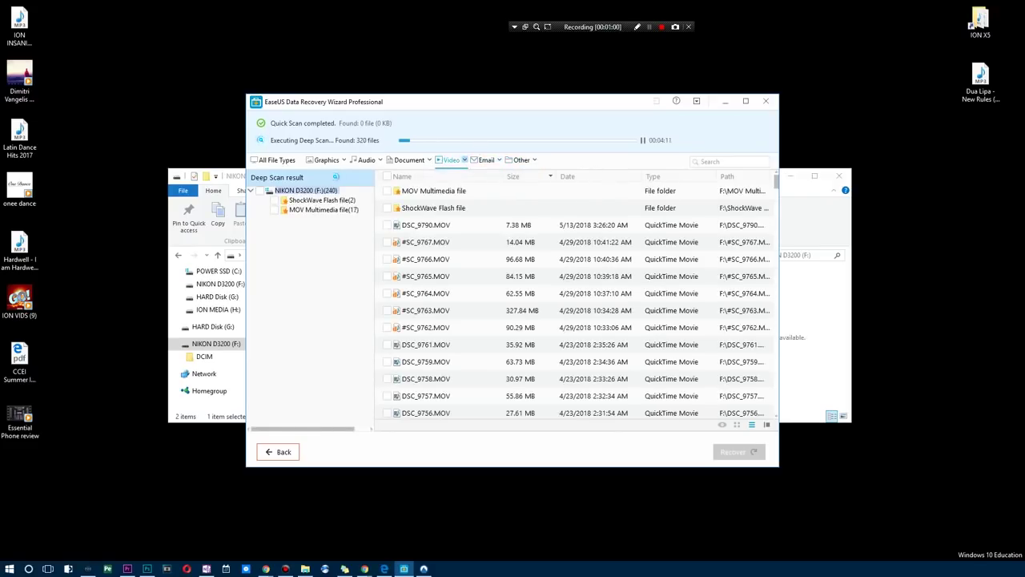
- Filter the results to Graphics and mark the whole JPEG Graphics file folder for recovery, accepting the incomplete-file notice
click(326, 159)
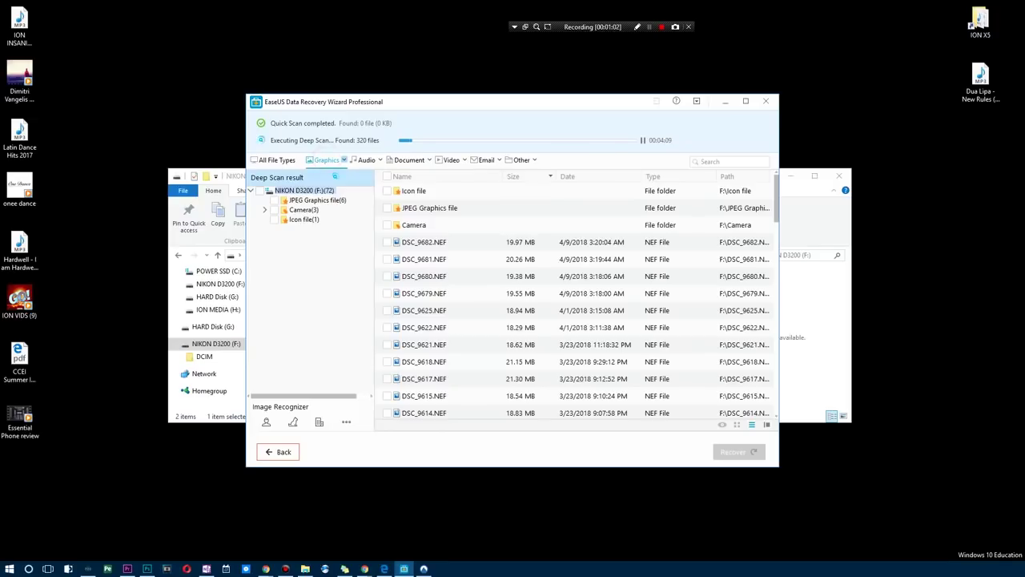
click(312, 200)
click(278, 199)
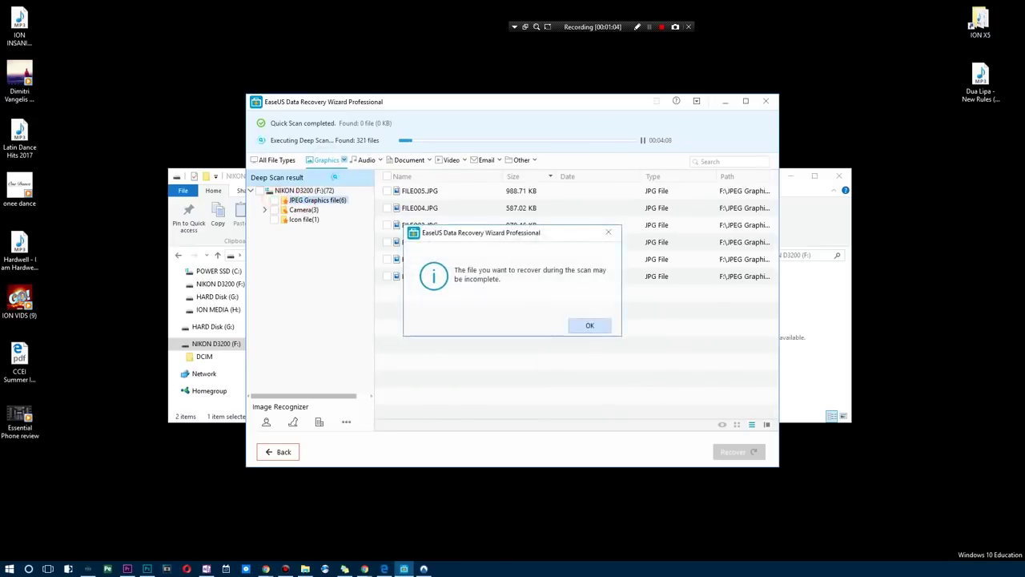
click(582, 325)
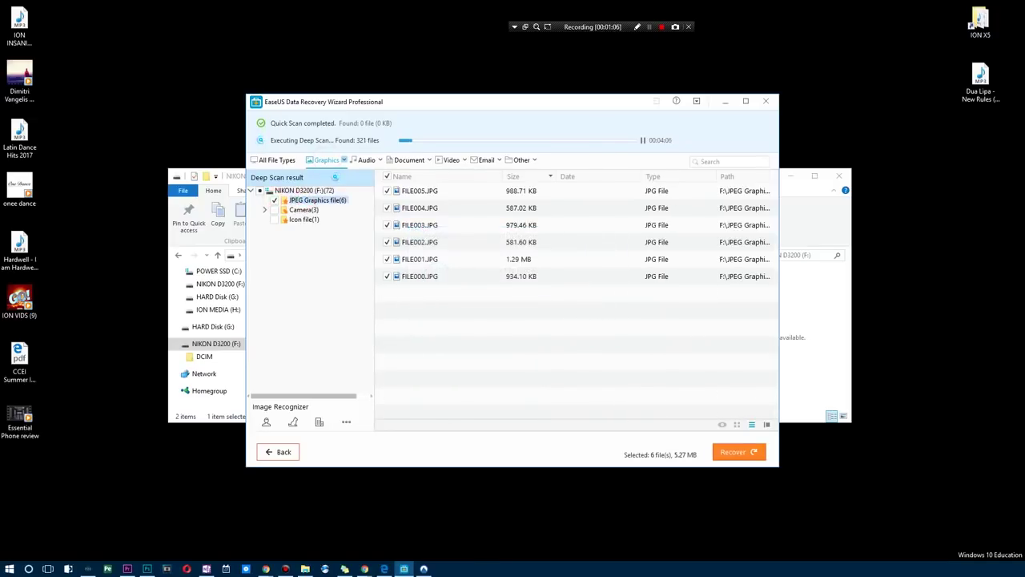
- Highlight FILE005.JPG in the results and try to show more Image Recognizer filter options
click(497, 189)
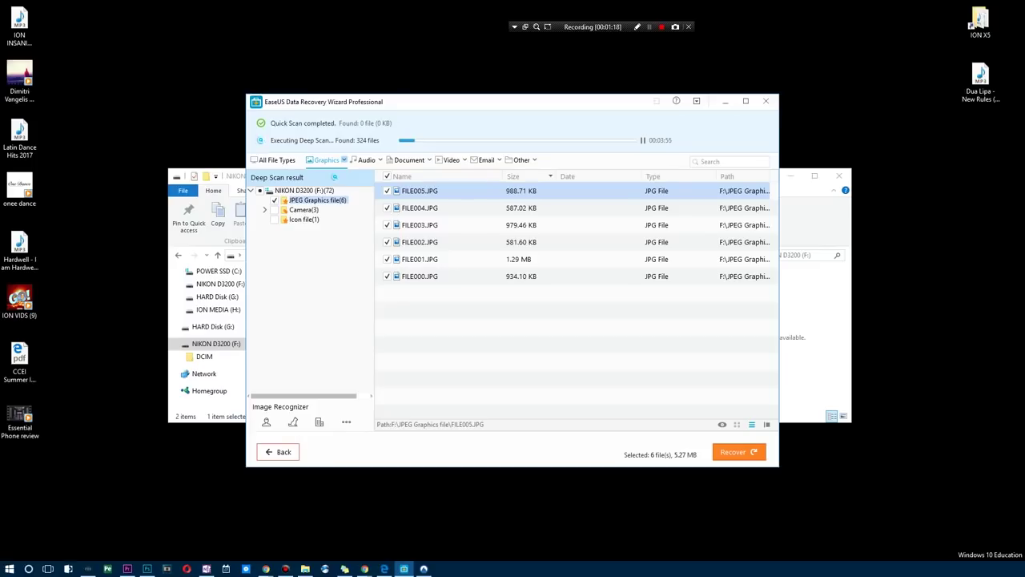
click(349, 420)
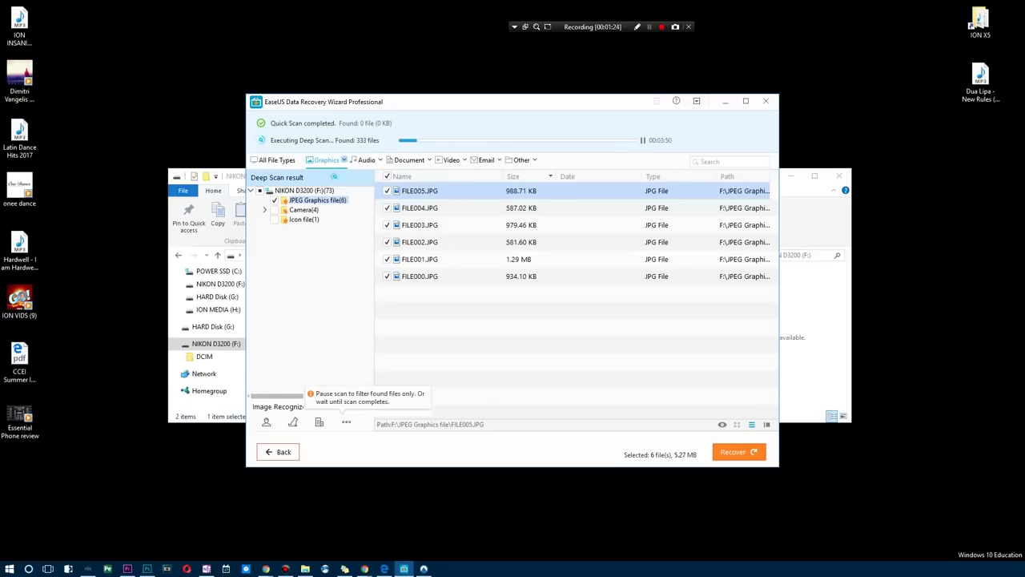
- Sort the found JPEG files by name, unmark them all, and mark FILE000.JPG through FILE005.JPG one by one for recovery
click(412, 180)
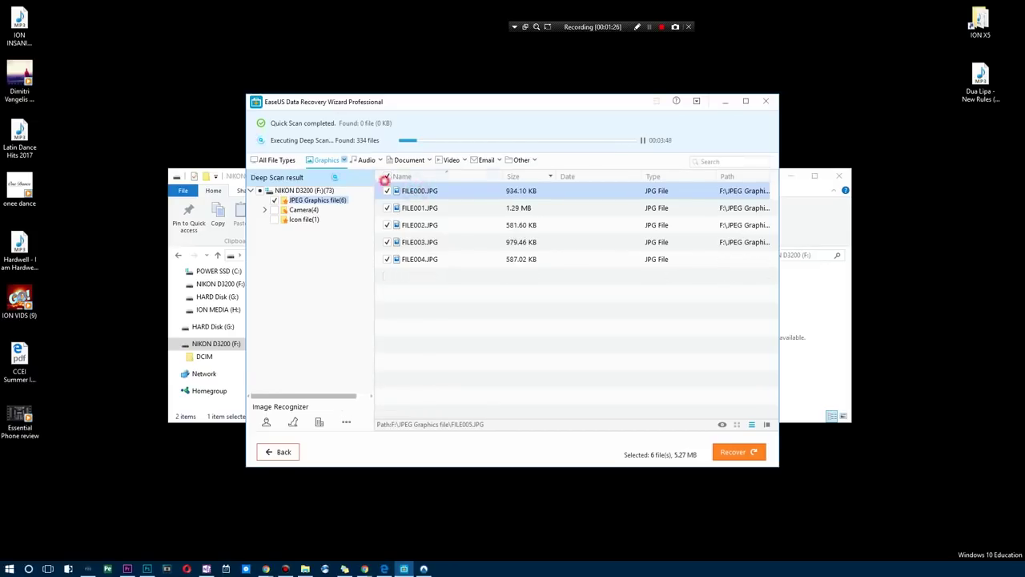
click(387, 177)
click(386, 191)
click(387, 208)
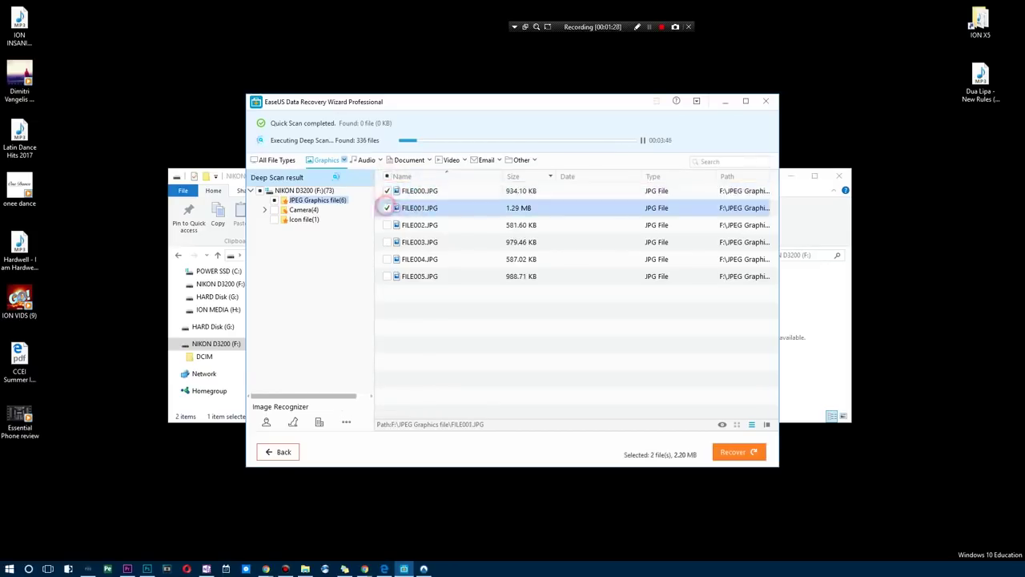
click(387, 225)
click(388, 242)
click(386, 242)
click(387, 259)
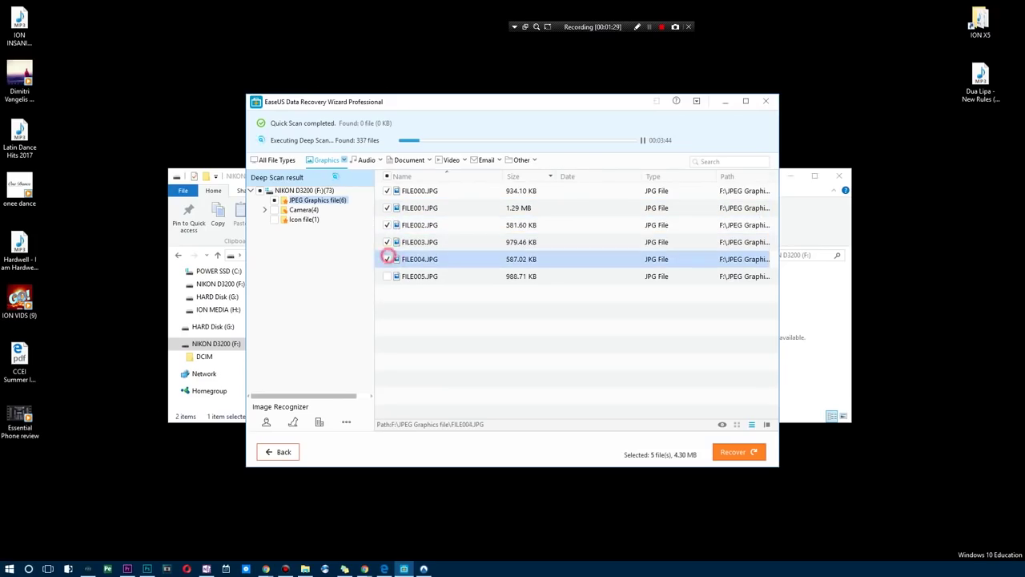
click(387, 277)
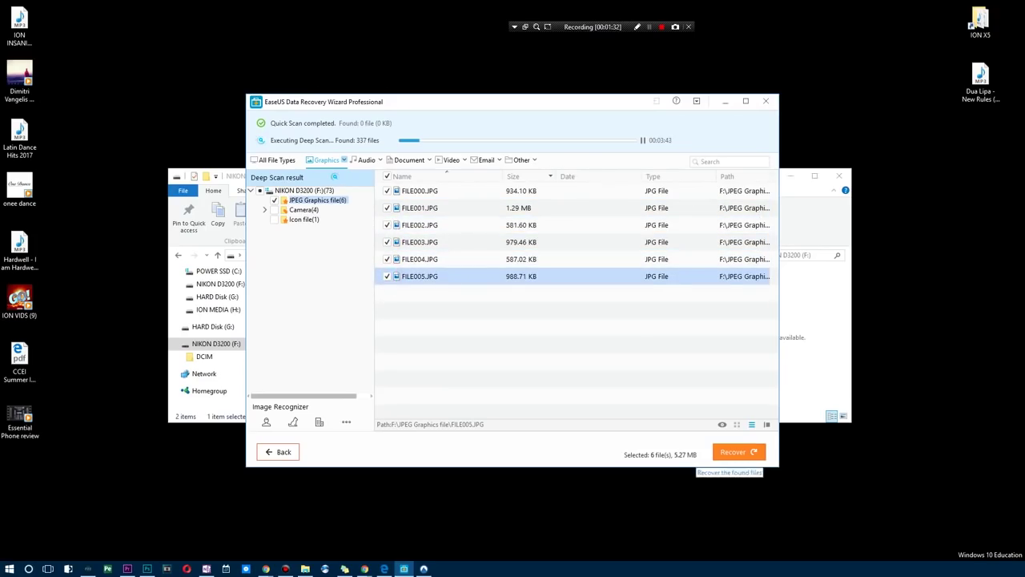
- Recover the marked JPEG files to the Desktop, accepting the incomplete-file notice with Don't remind me
click(733, 452)
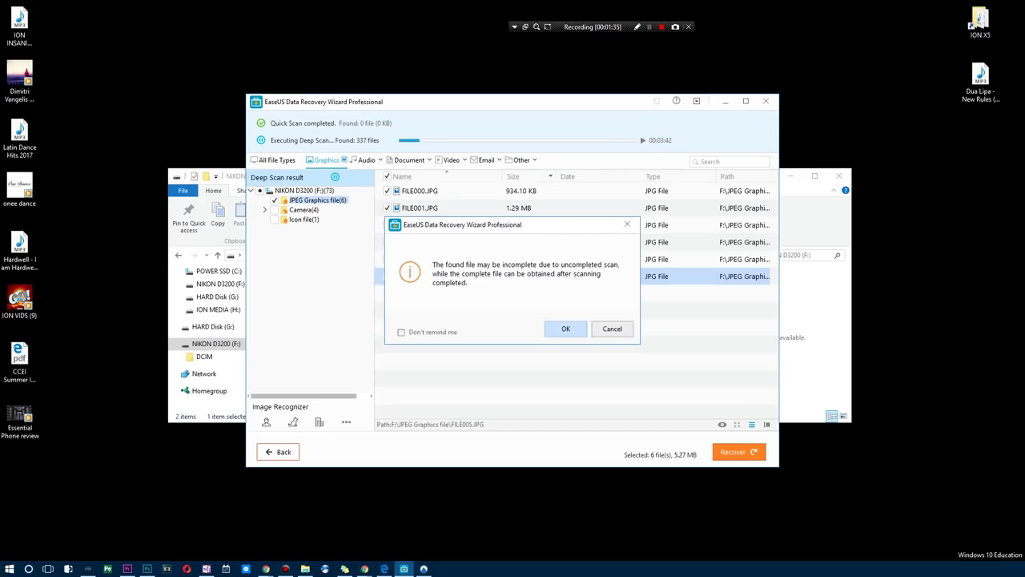
click(430, 331)
click(563, 328)
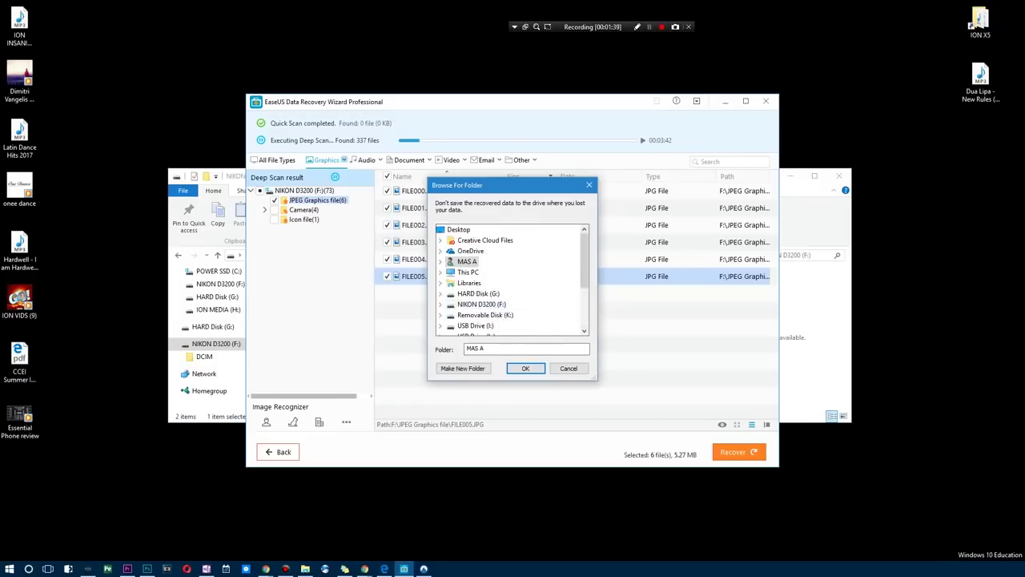
click(458, 229)
click(525, 368)
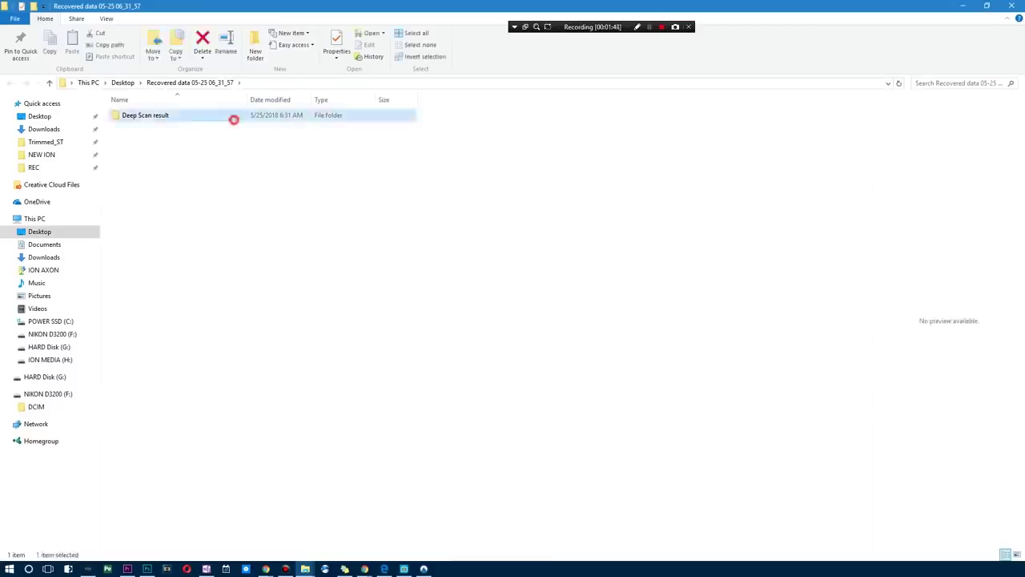
- Open the recovered JPEG Graphics file folder inside Deep Scan result and More Lost Files(RAW)
double_click(231, 117)
double_click(238, 117)
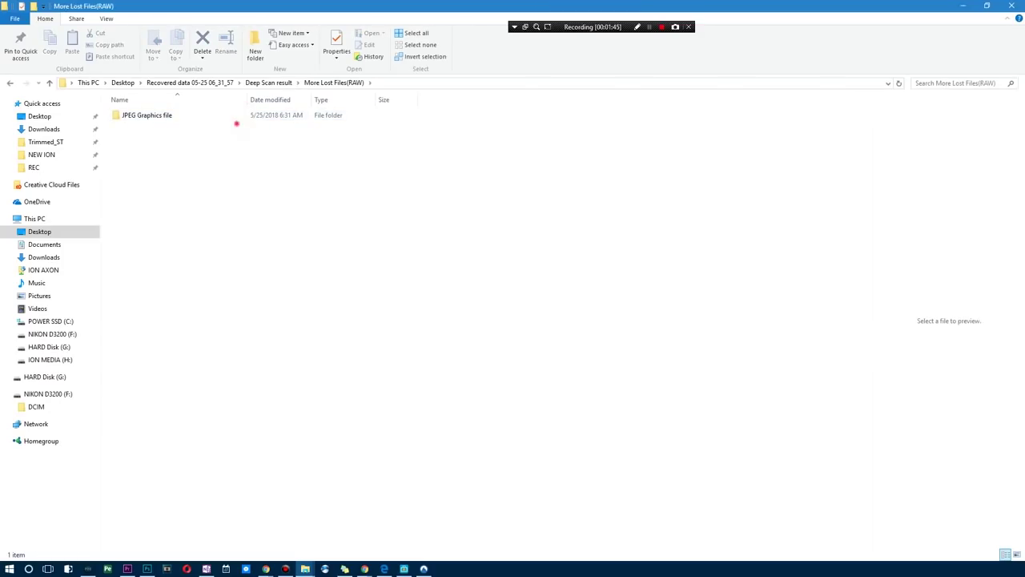
double_click(236, 120)
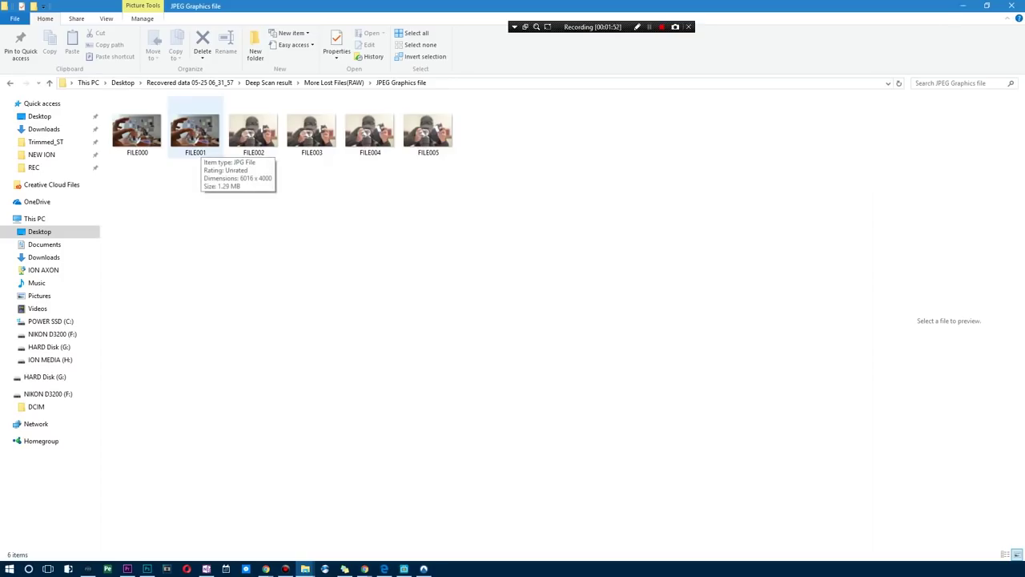
- View the recovered photos FILE001 and FILE000 at full size, closing the photo viewer after each
double_click(194, 132)
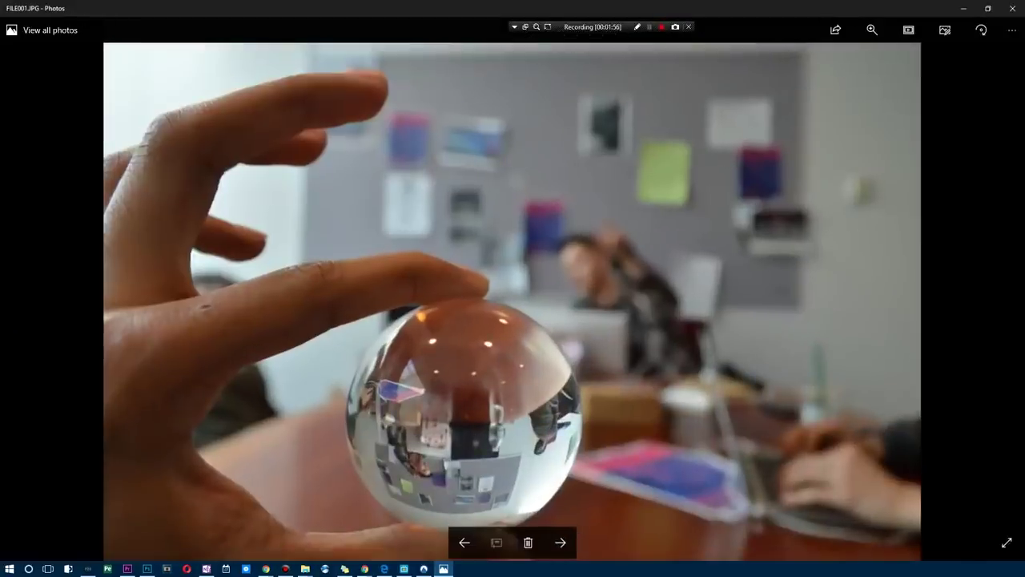
key(alt+F4)
double_click(137, 132)
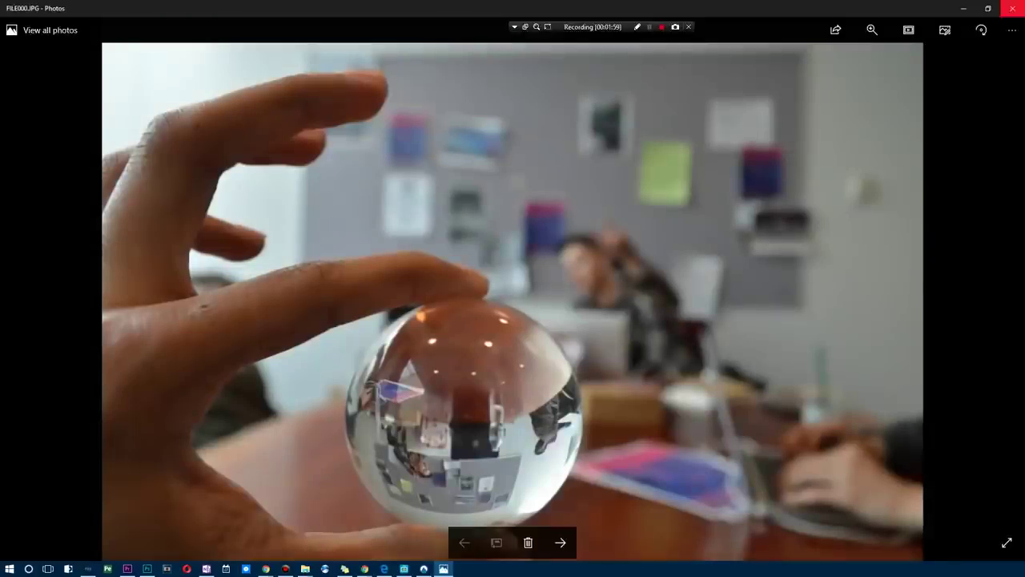
click(1012, 8)
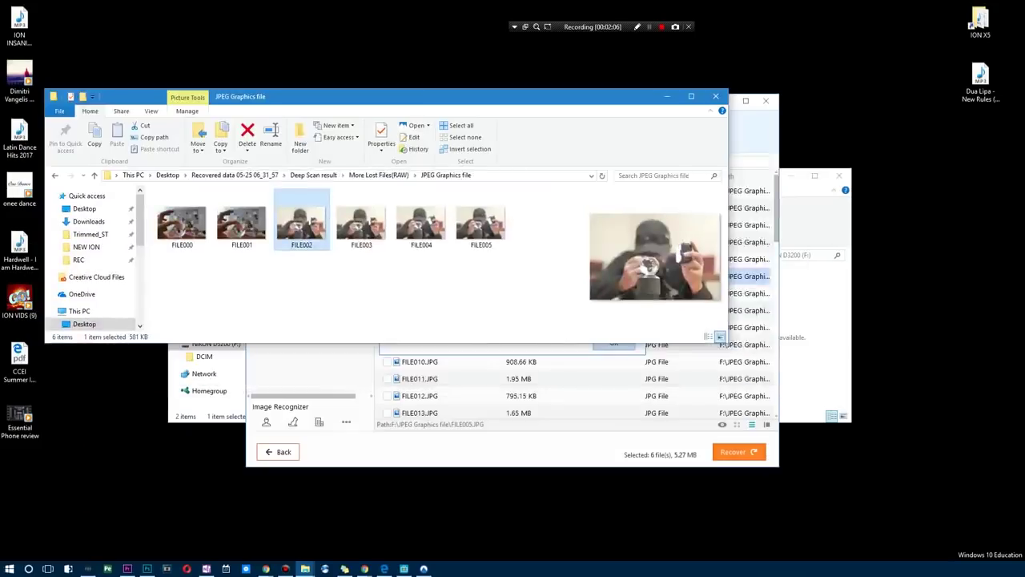
- Check the contents of the DCIM folder on the NIKON D3200 (F:) card and return to the recovered photos folder
click(389, 288)
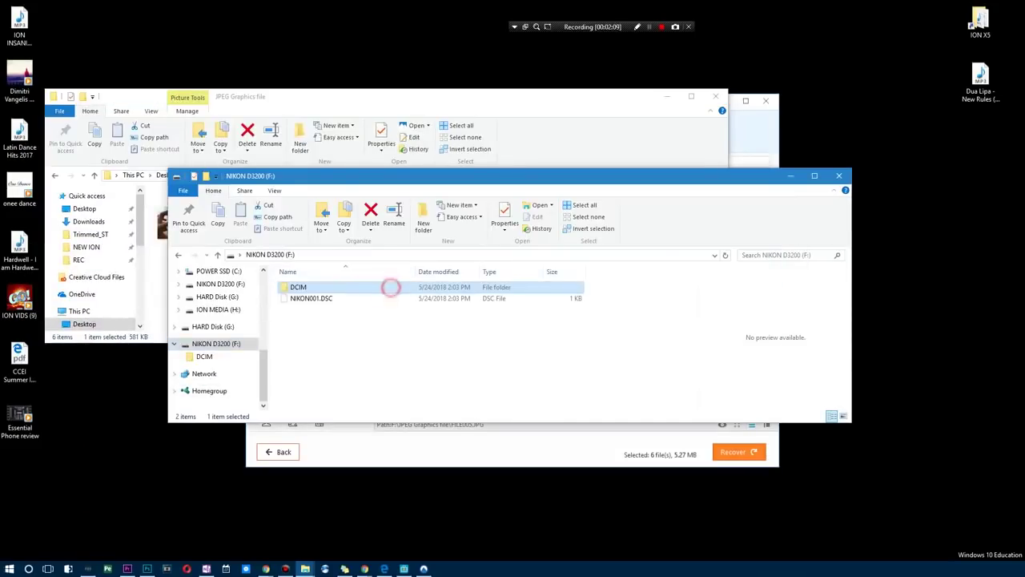
key(F2)
double_click(406, 287)
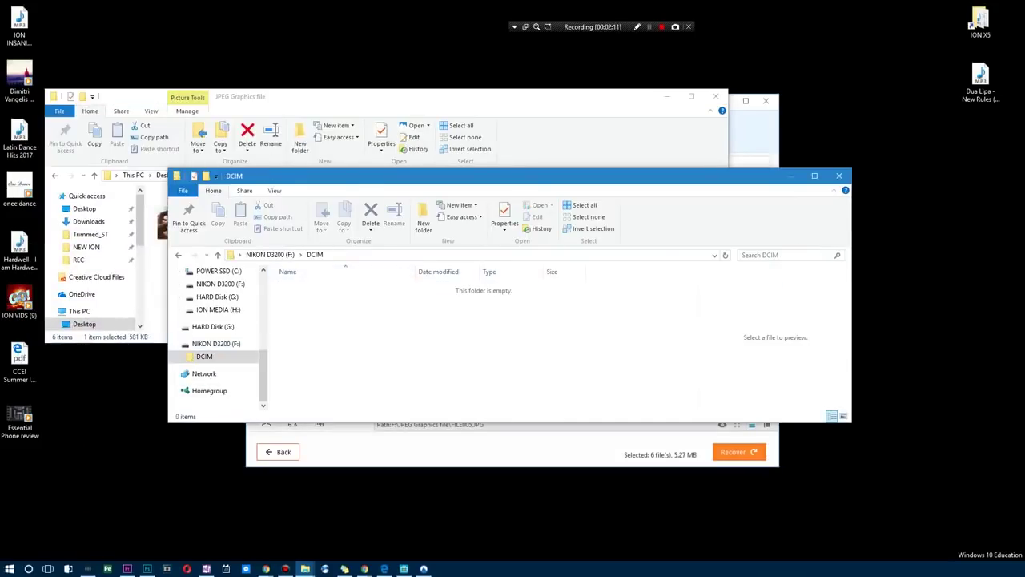
click(439, 89)
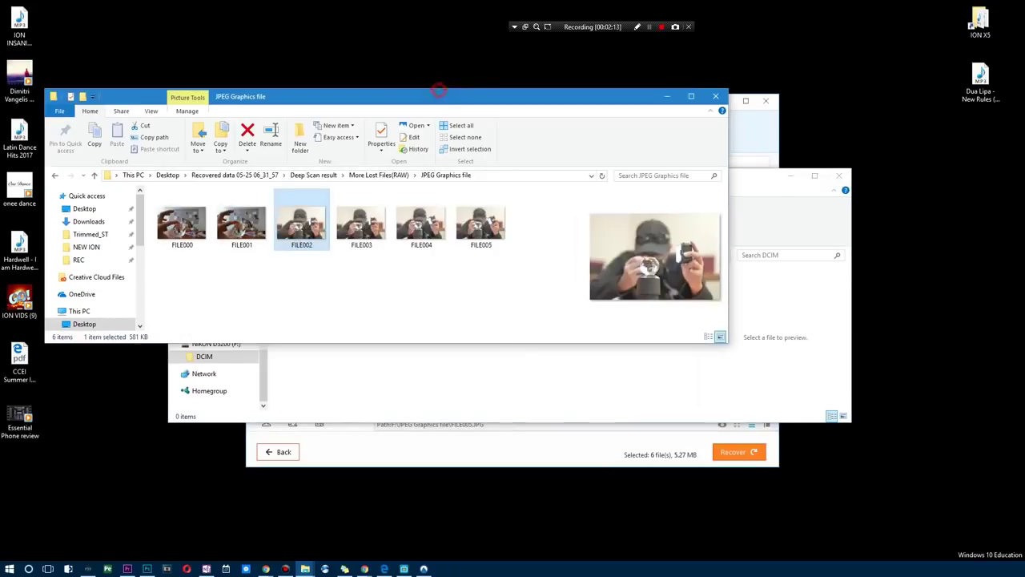
- Return to EaseUS Data Recovery Wizard, dismiss the recovery completion message, and preview FILE007.JPG from the found JPEG files
click(736, 136)
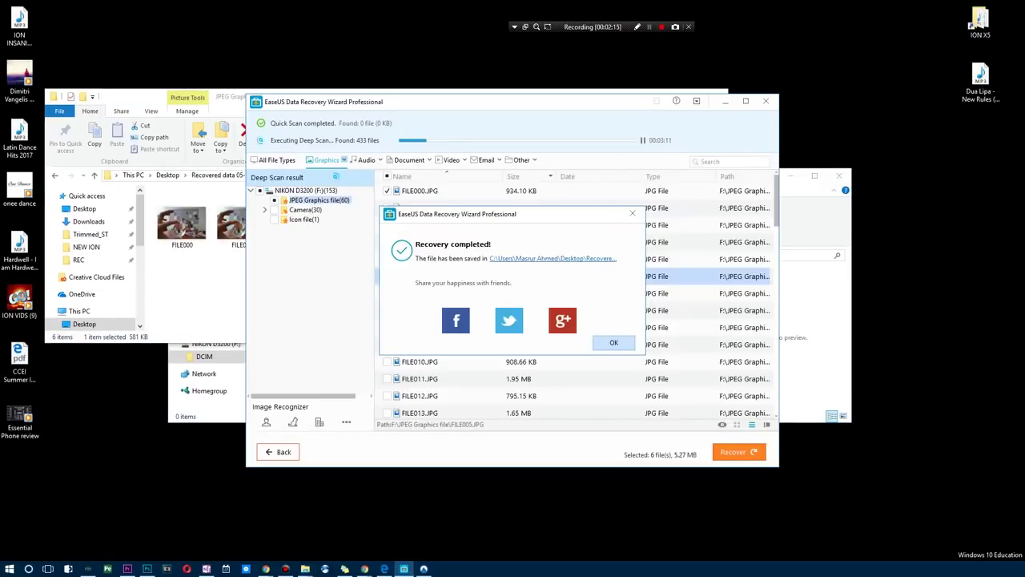
click(619, 342)
scroll(618, 341, down, 6)
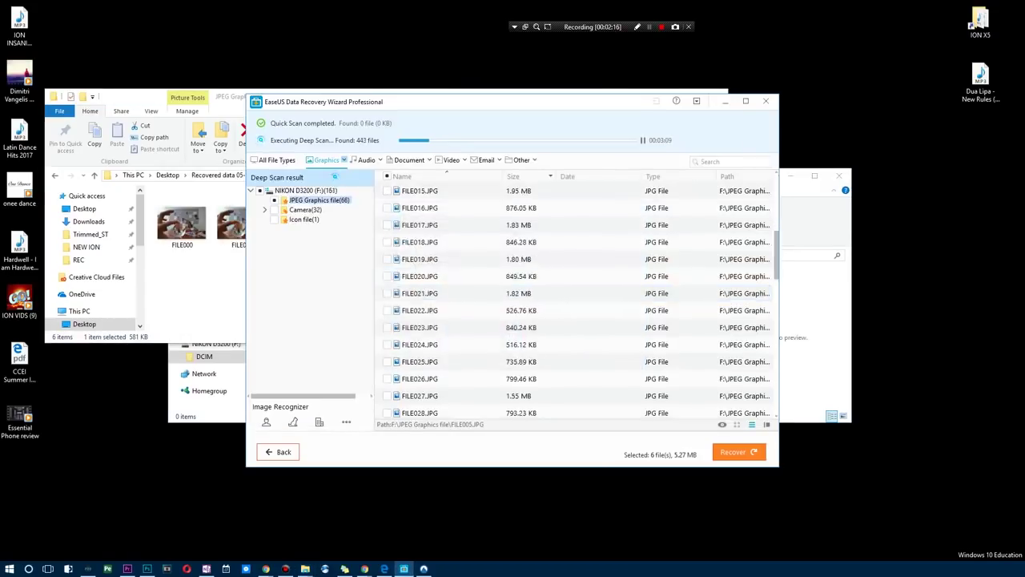
scroll(574, 296, down, 12)
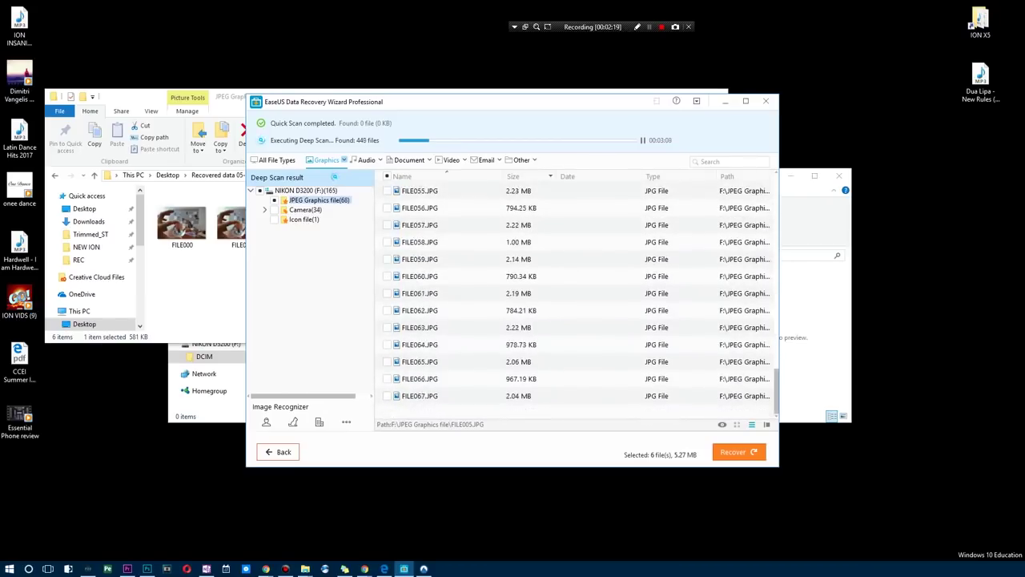
scroll(437, 314, up, 18)
click(436, 311)
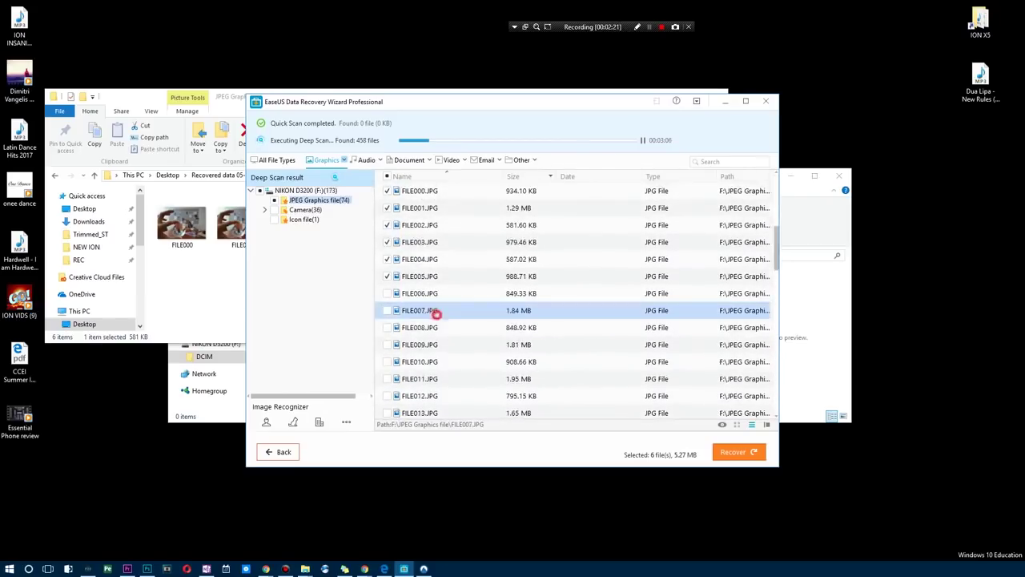
double_click(436, 313)
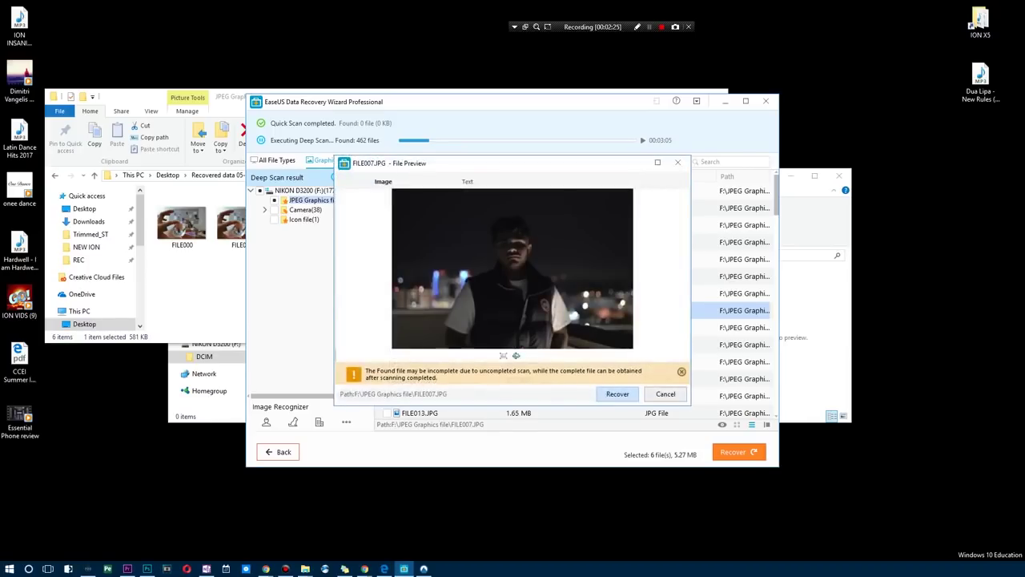
click(666, 393)
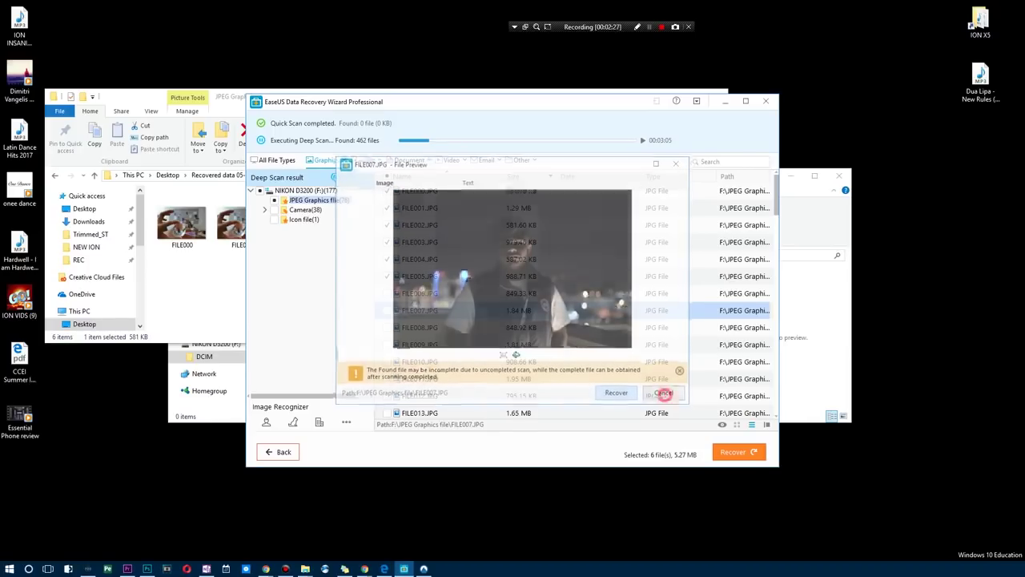
- Preview FILE031.JPG, FILE069.JPG, FILE072.JPG and FILE014.JPG from the found JPEG files, closing each preview without recovering
scroll(433, 309, down, 8)
double_click(432, 310)
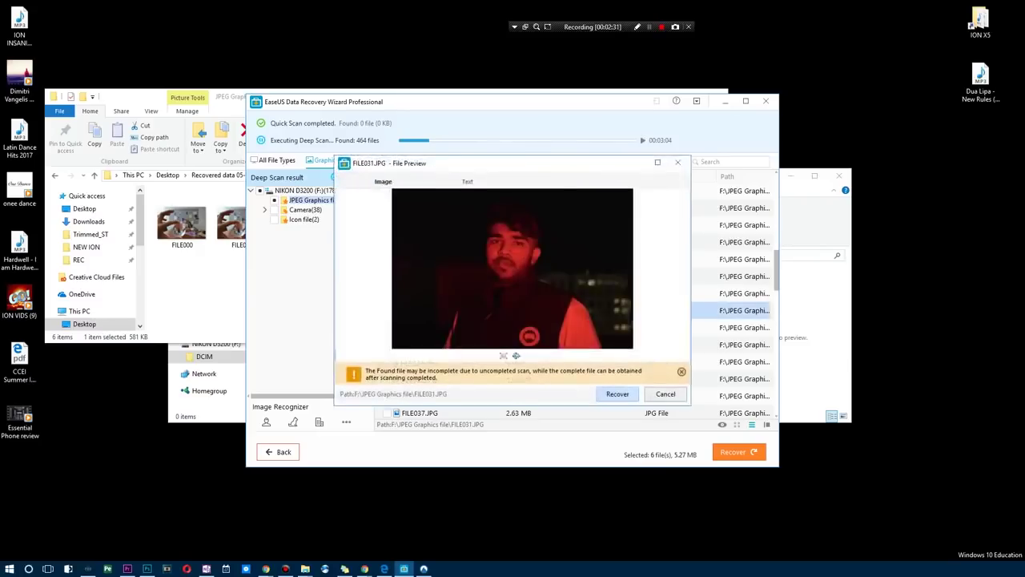
click(654, 393)
scroll(480, 305, down, 10)
double_click(478, 285)
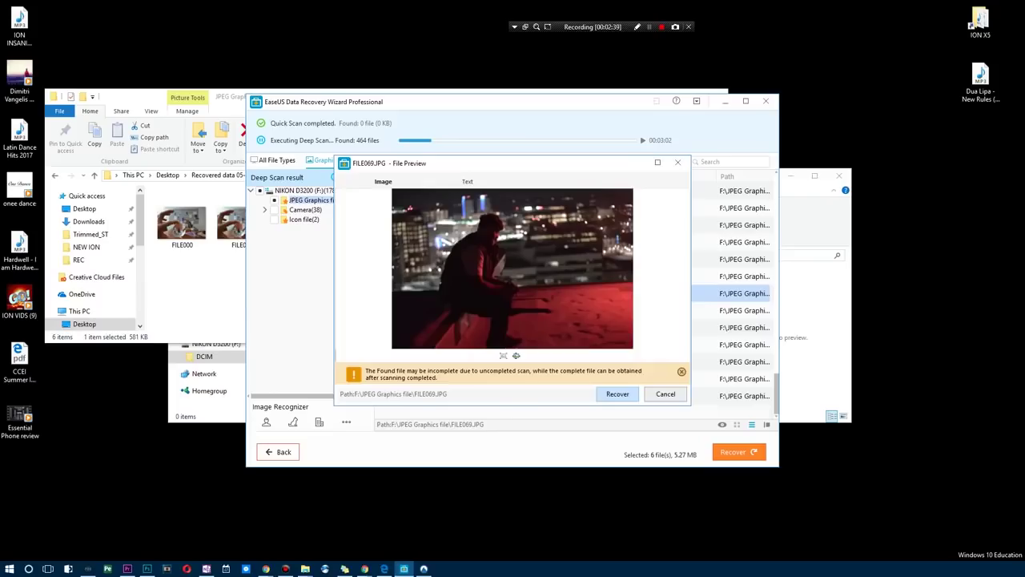
click(663, 394)
double_click(419, 344)
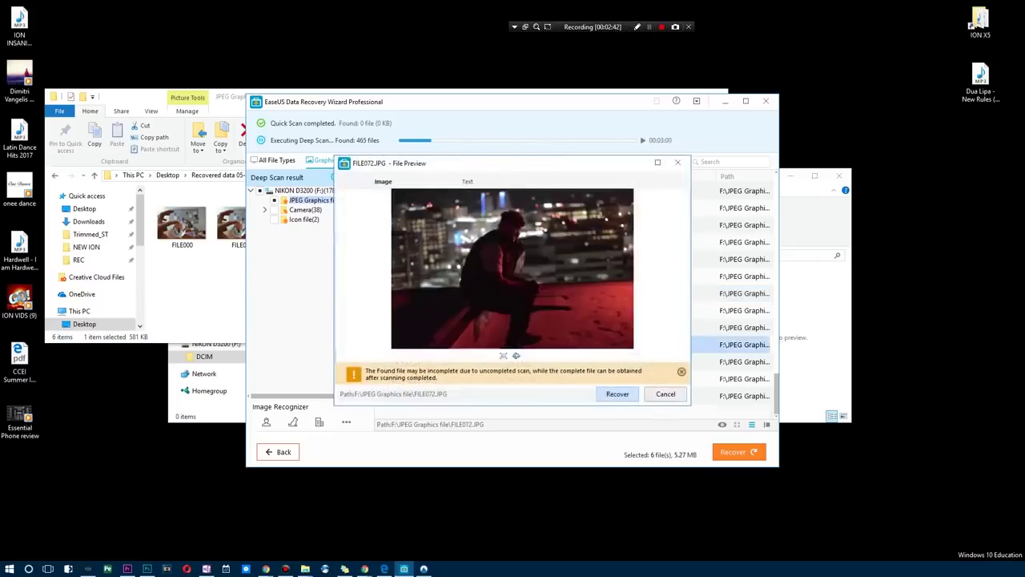
click(661, 396)
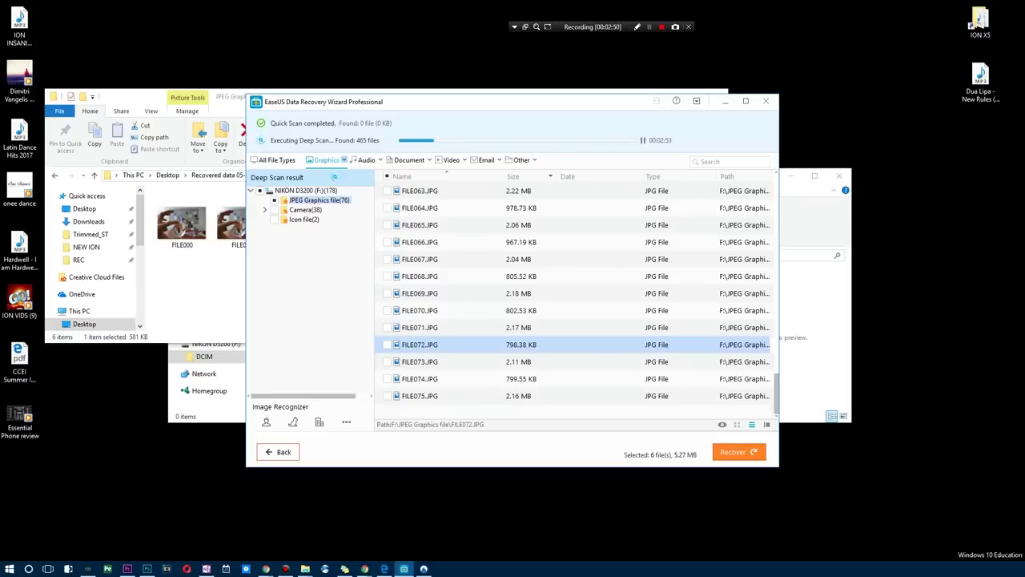
scroll(469, 280, up, 15)
double_click(470, 224)
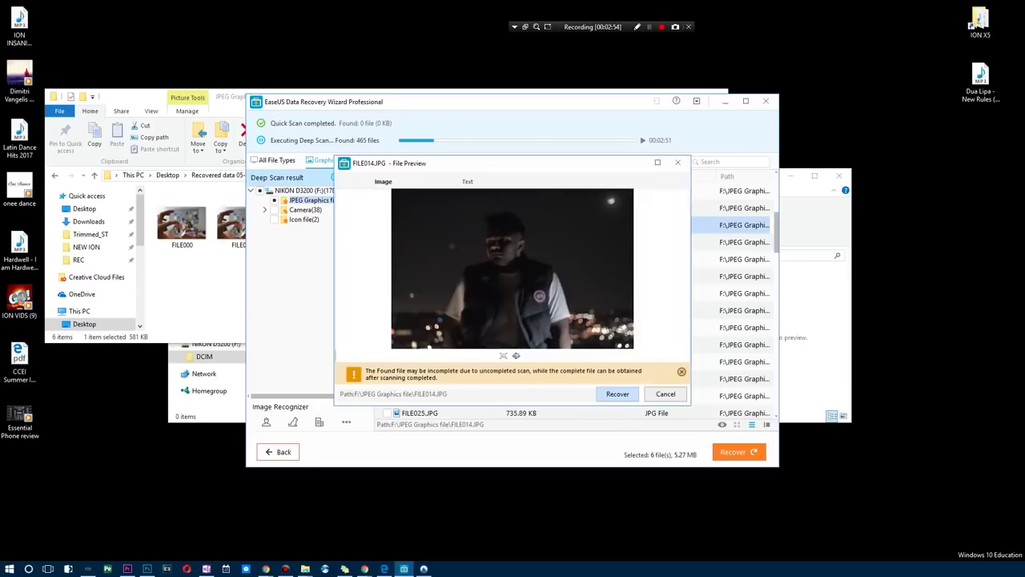
click(662, 393)
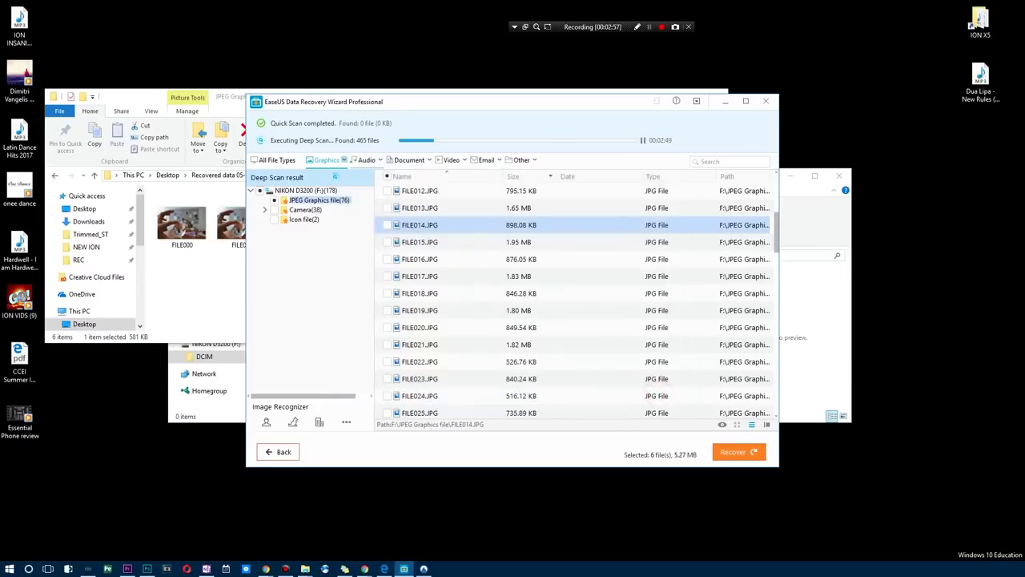
- Filter the results to Video and preview DSC_9785.MOV, plus FILE062.MOV from the MOV Multimedia file folder
click(451, 159)
scroll(465, 264, down, 1)
click(465, 241)
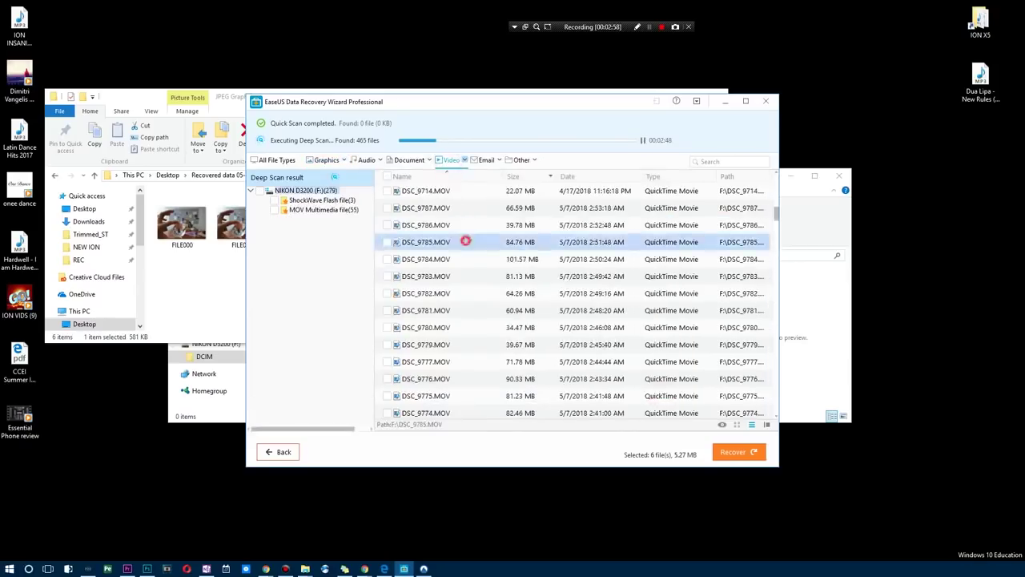
double_click(465, 241)
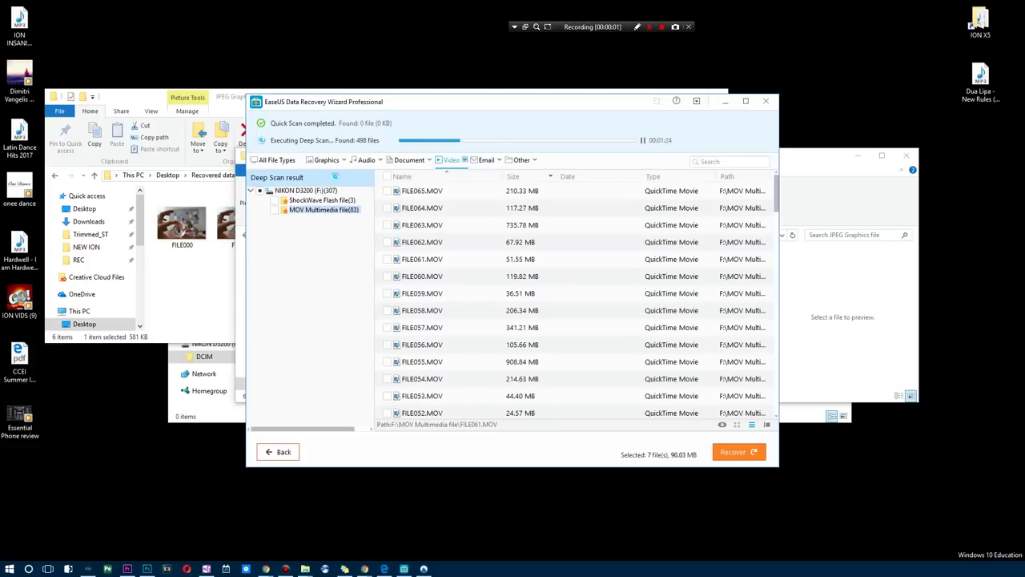
scroll(576, 301, down, 4)
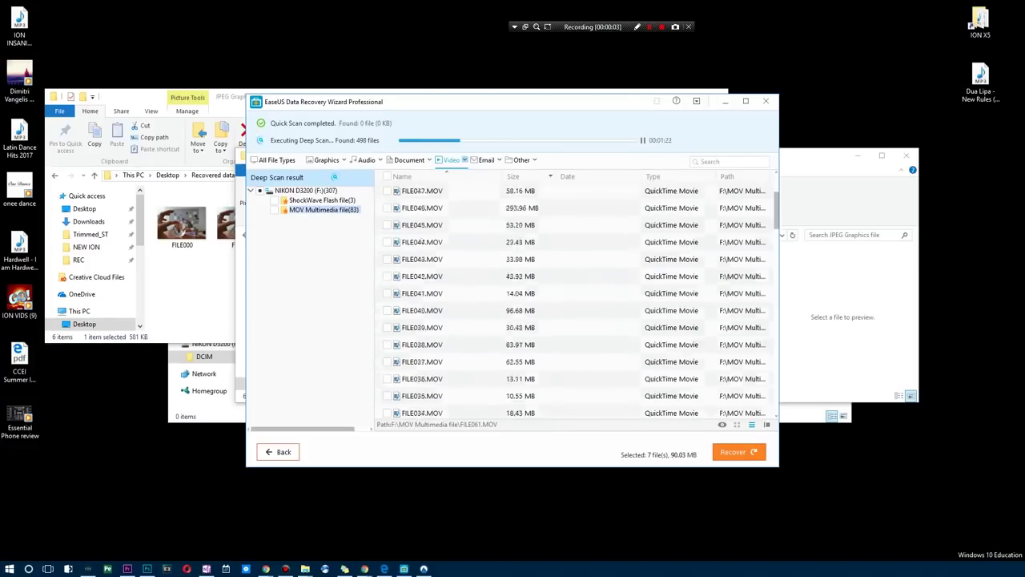
scroll(577, 301, up, 4)
click(448, 242)
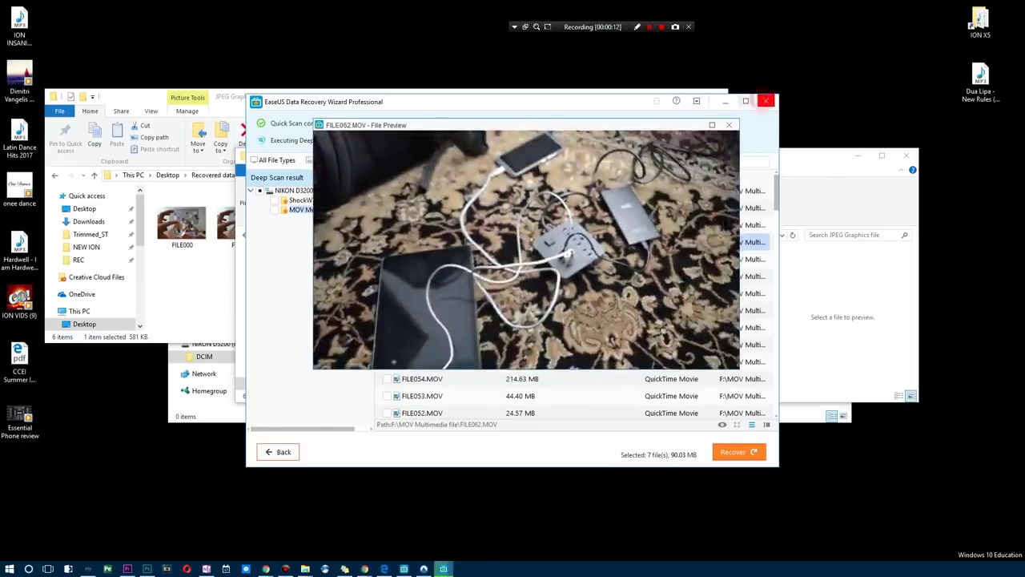
- Exit the recovery wizard, confirming the exit while the deep scan is still unfinished
click(766, 101)
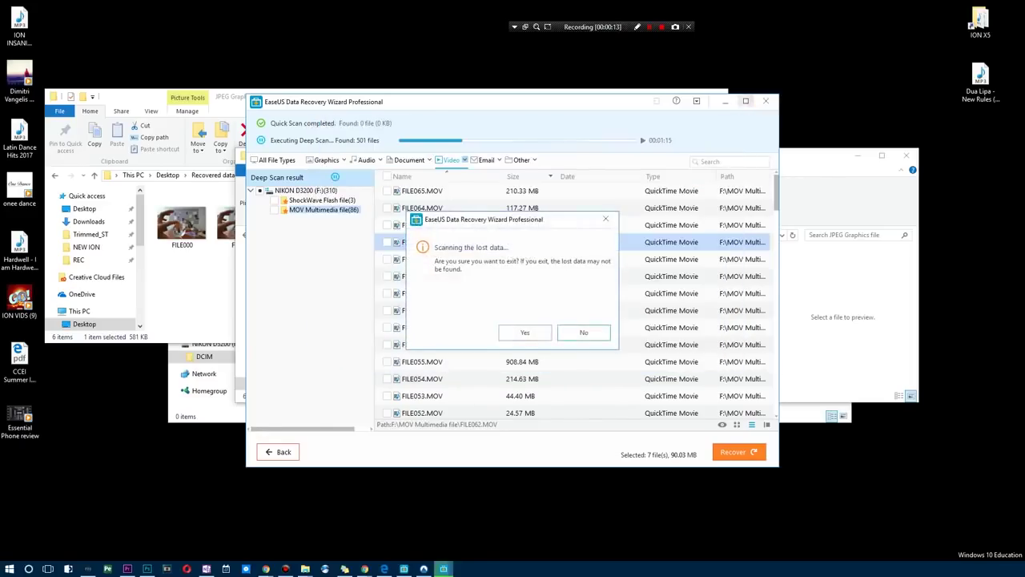
click(524, 332)
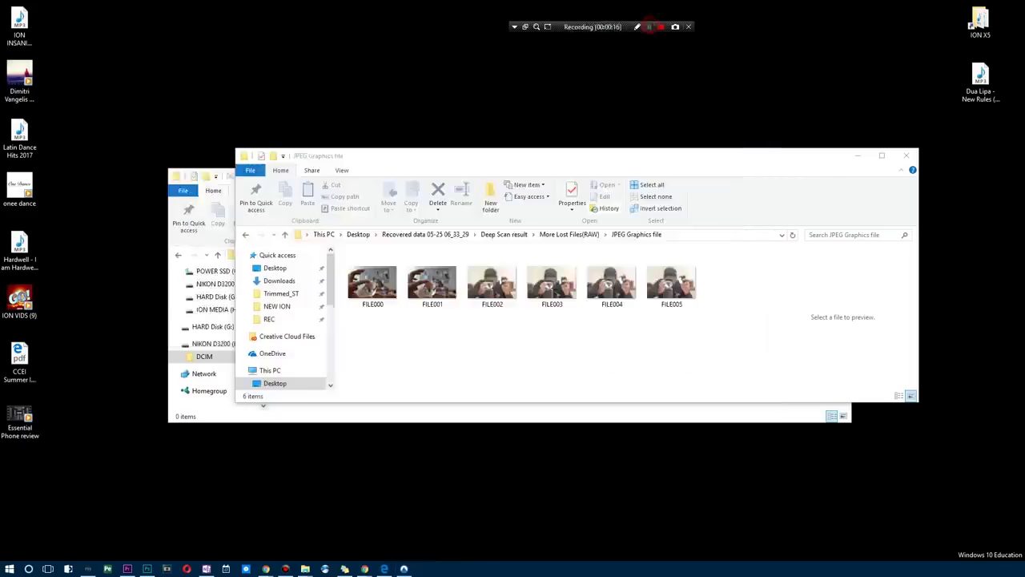
- Switch to the Edge browser and review the EaseUS Data Recovery Wizard Free page and the site's Data Recovery, Utilities and Partition Manager products
click(384, 569)
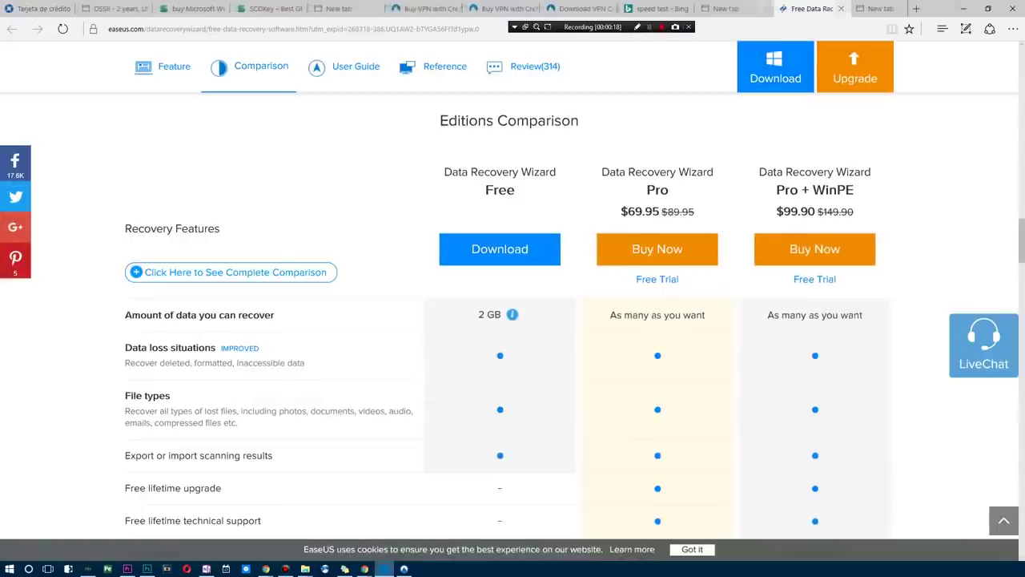
scroll(513, 321, up, 15)
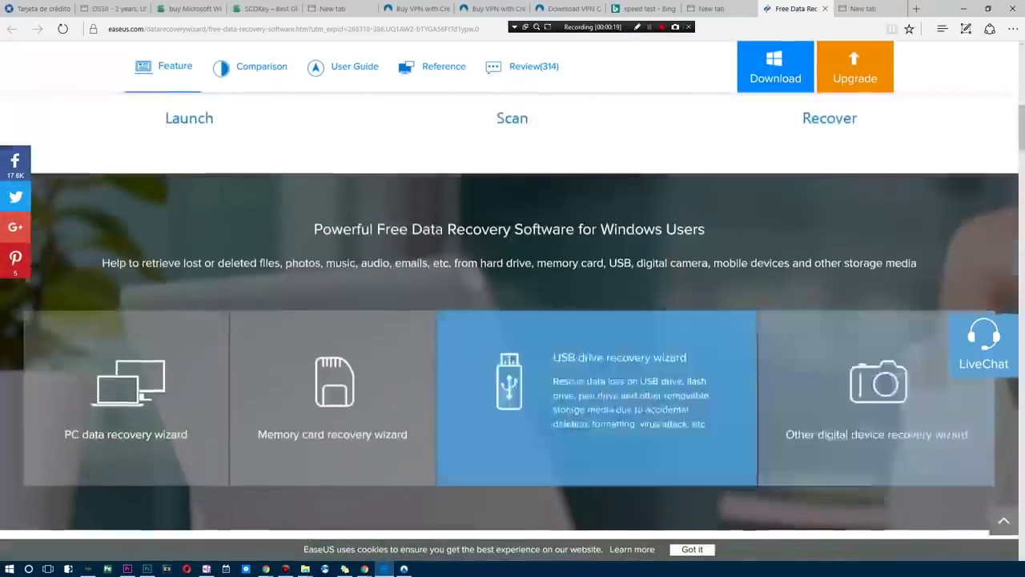
scroll(512, 321, up, 2)
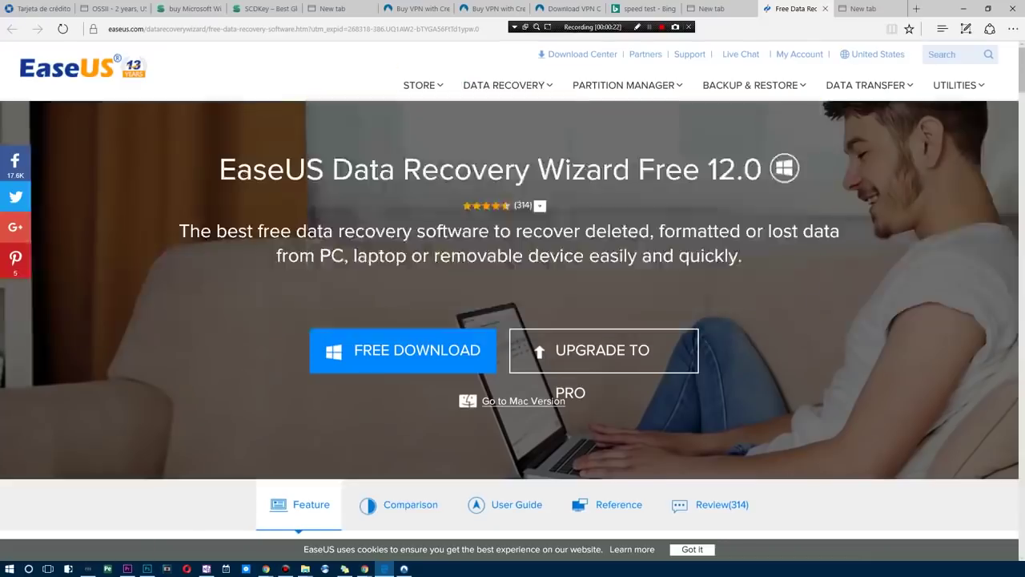
mouse_move(503, 85)
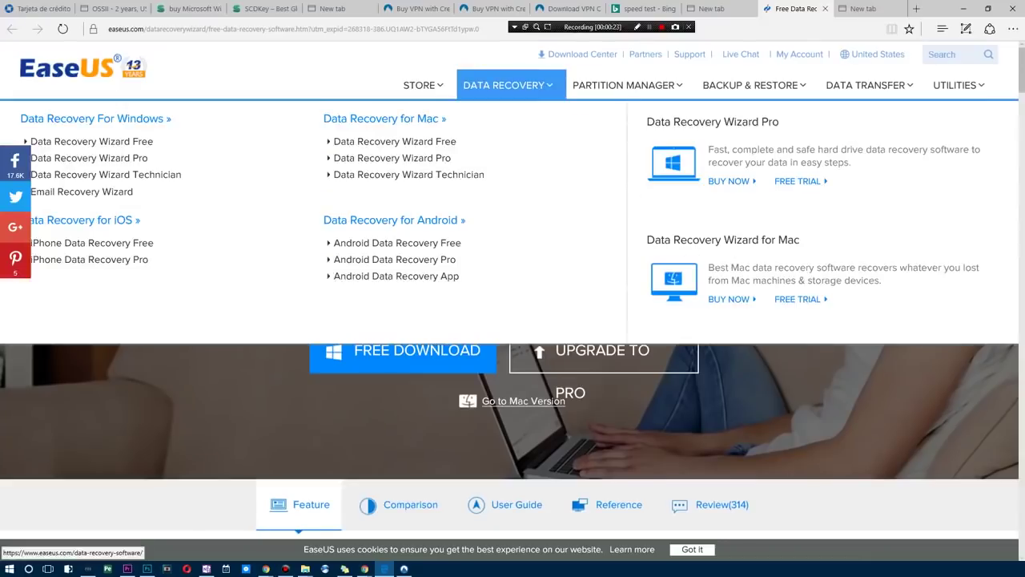
mouse_move(954, 85)
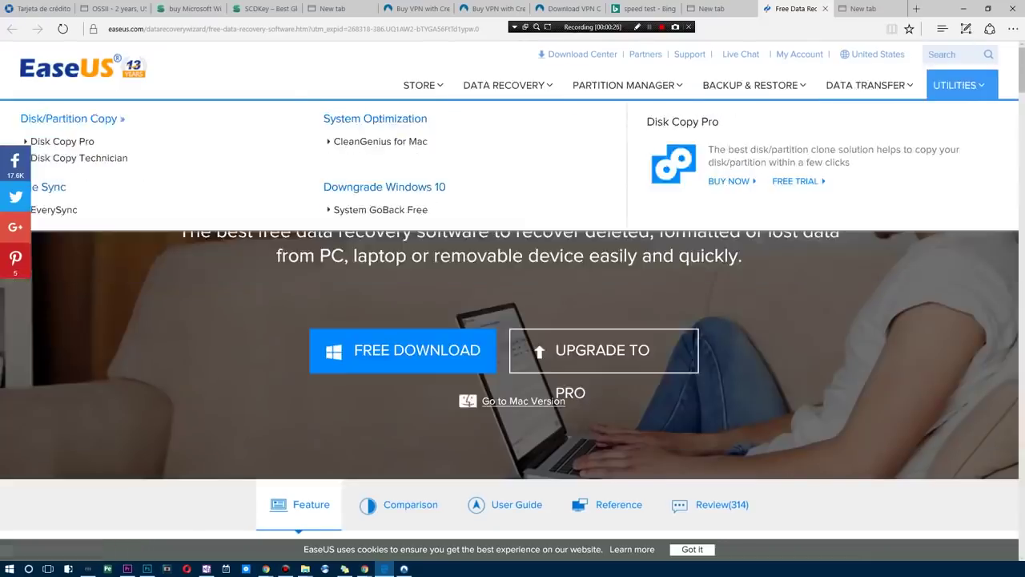
mouse_move(624, 84)
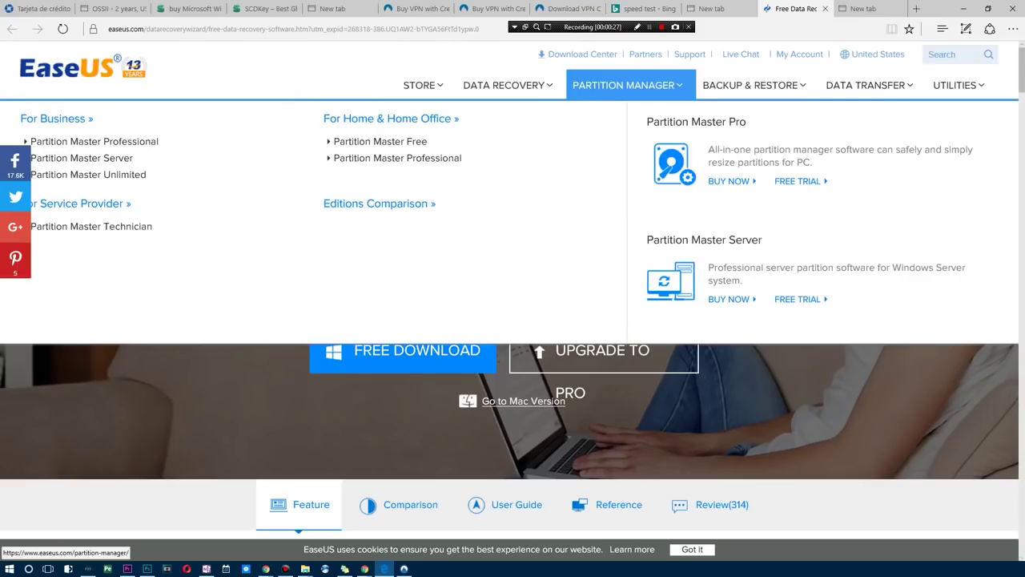